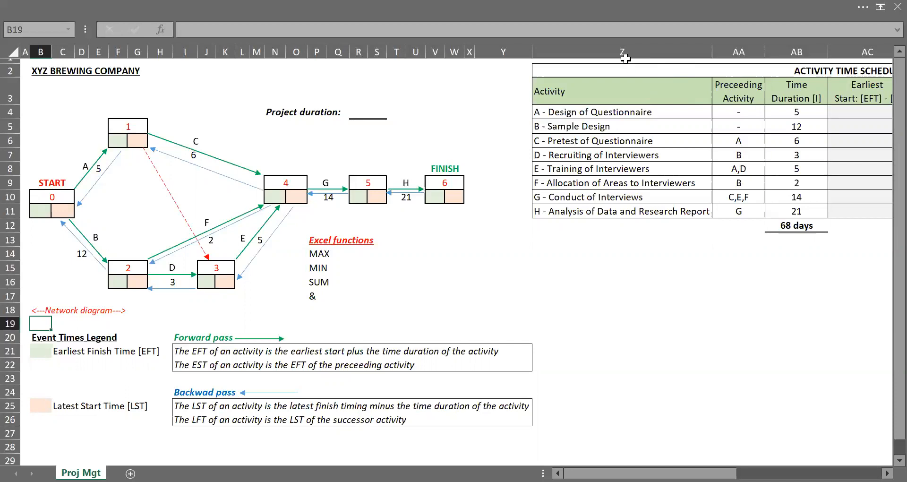
Step: Review the listed Excel functions, the event times legend, the activity time schedule and the project duration cell
click(319, 251)
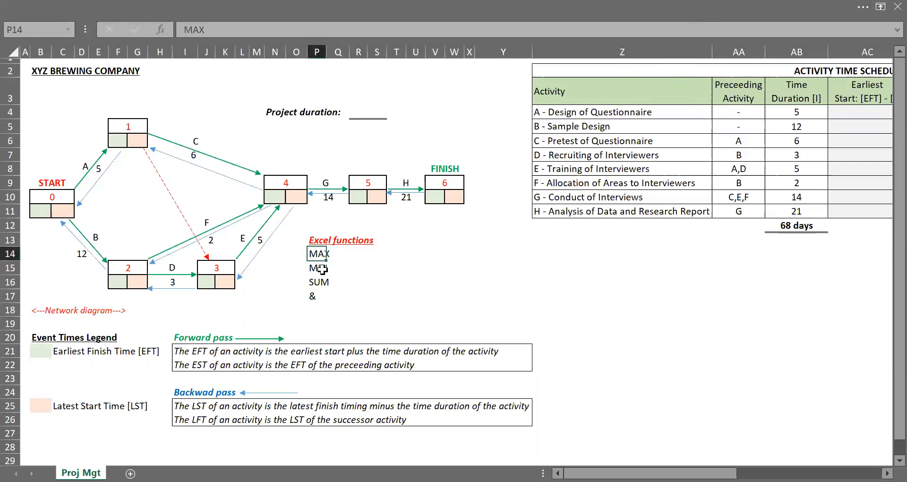
click(318, 269)
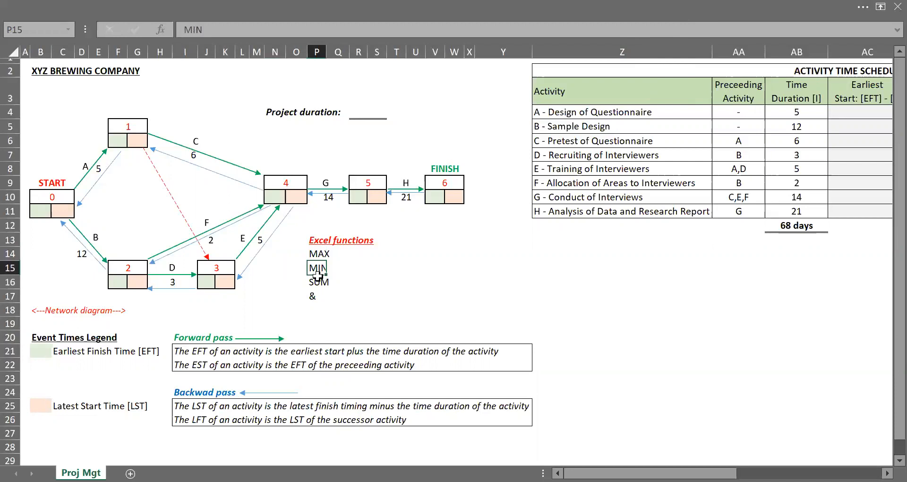
click(315, 282)
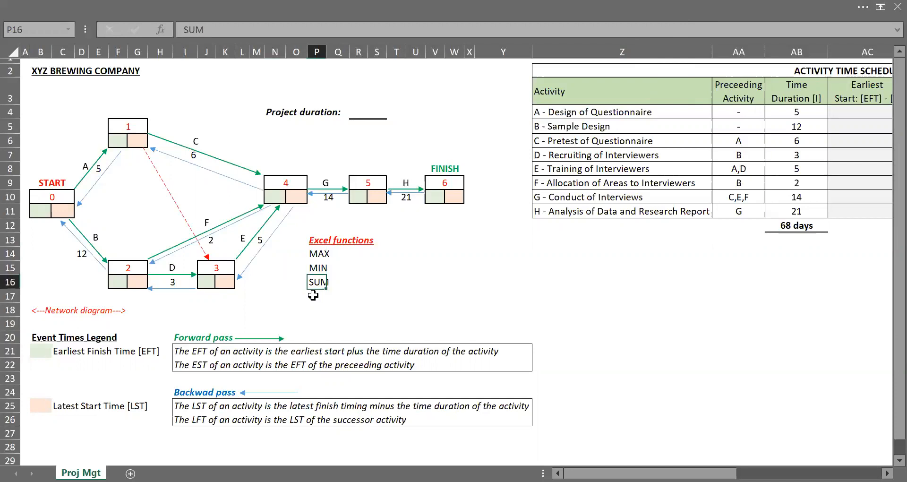
click(313, 295)
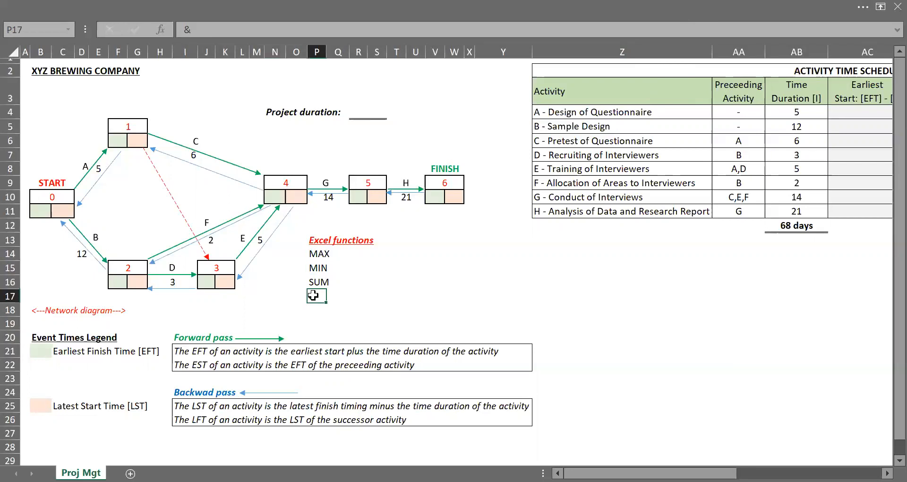
click(75, 350)
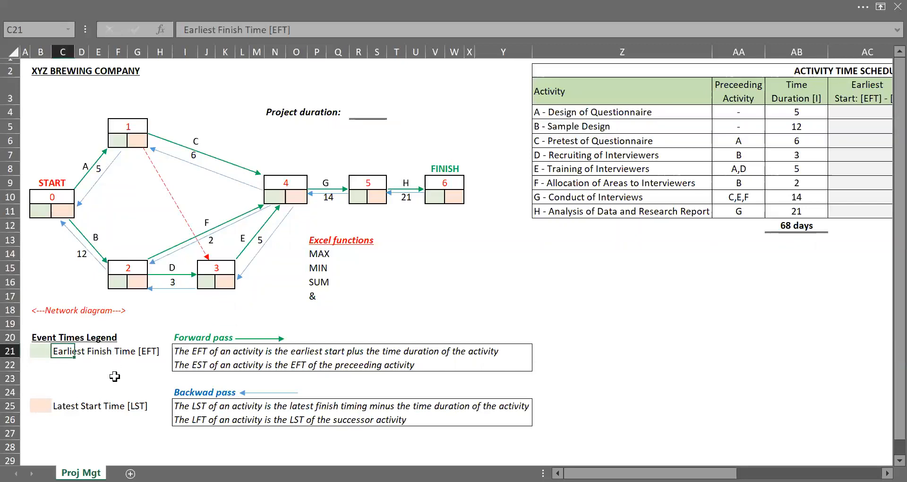
click(67, 408)
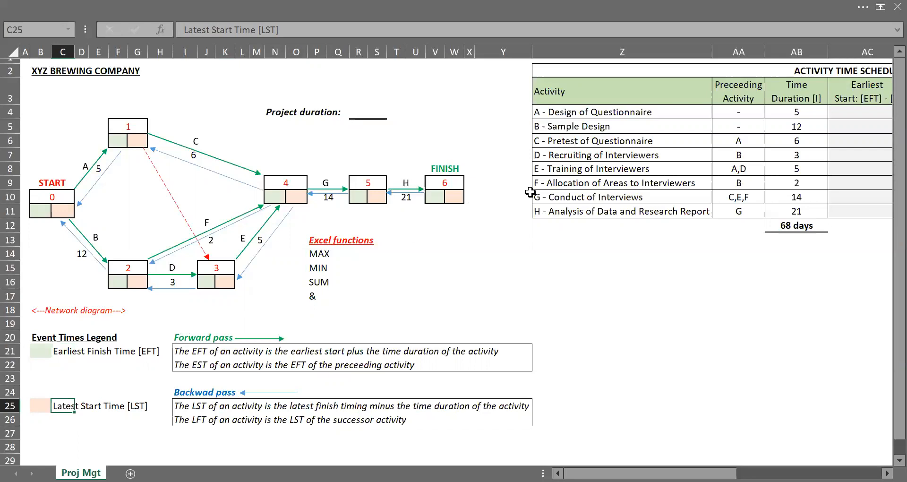
click(616, 114)
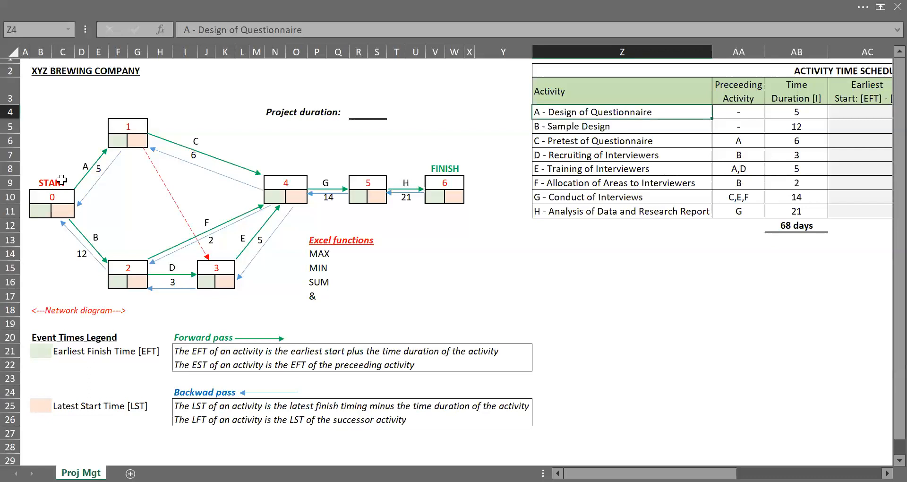
click(47, 211)
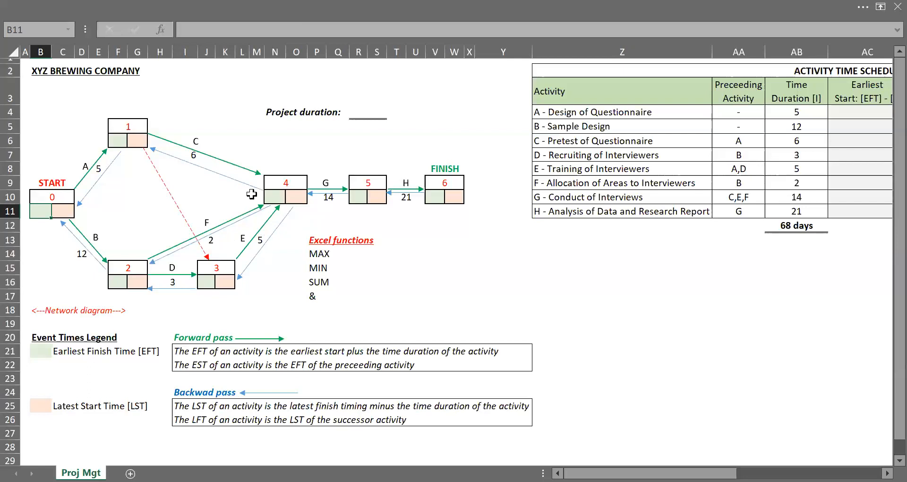
click(810, 113)
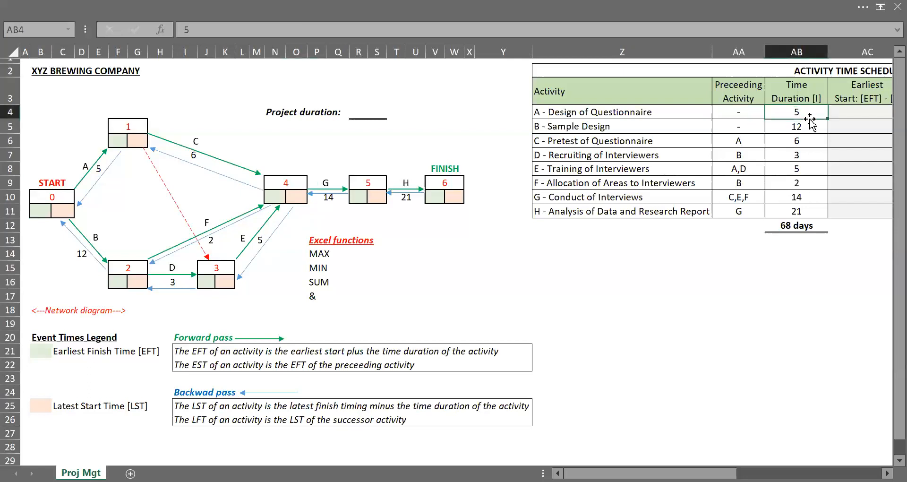
click(811, 127)
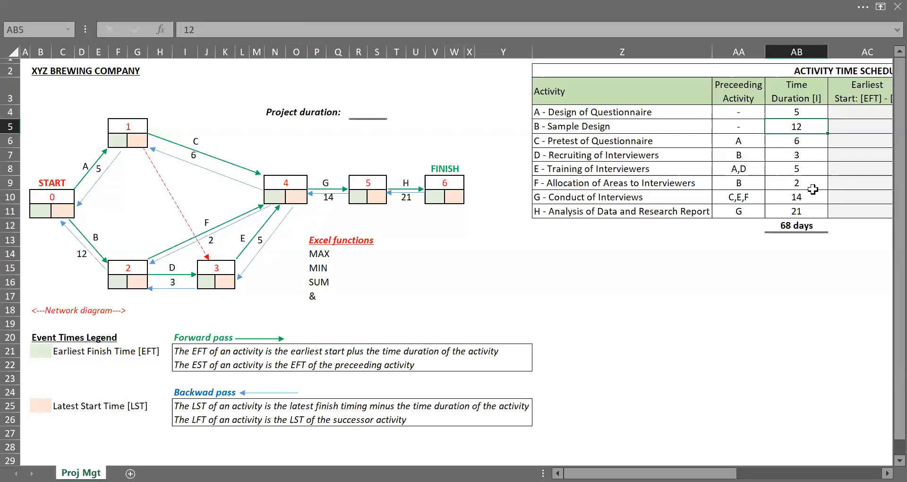
click(367, 111)
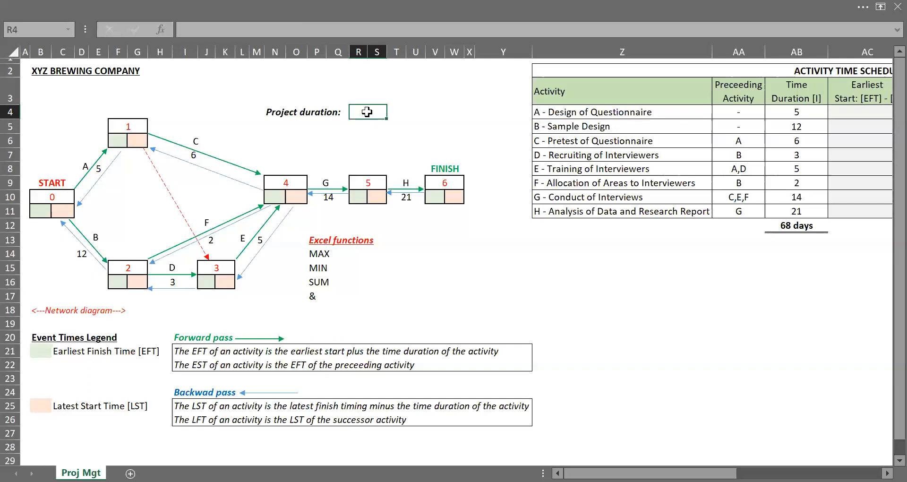
Step: Enter 0 as the start node's earliest finish time
click(35, 212)
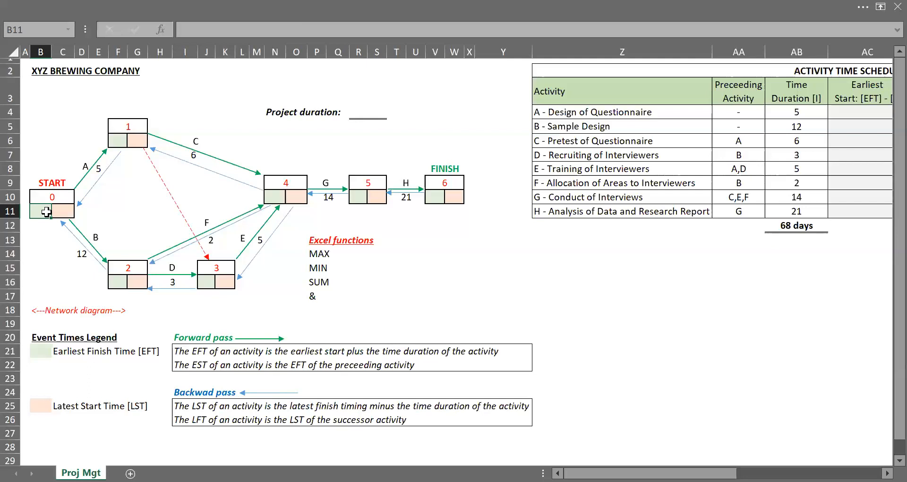
text(0)
key(Return)
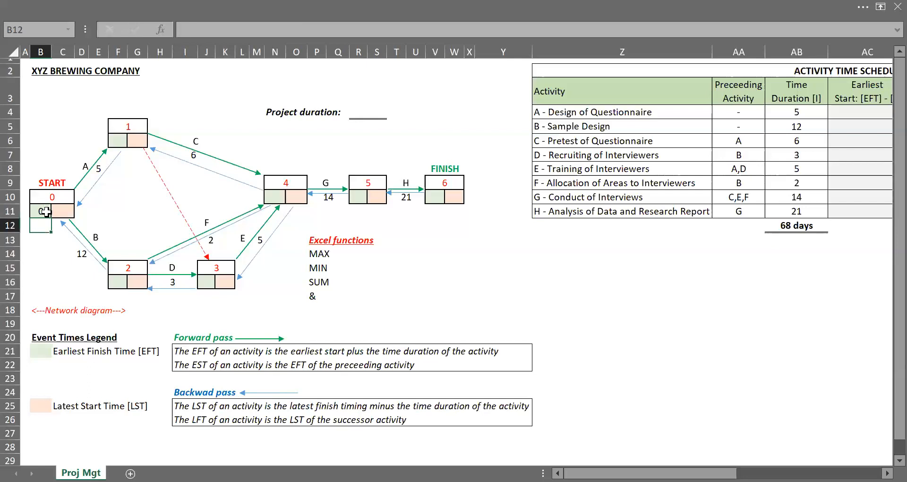
Step: Enter a formula in node 1's earliest finish cell adding the start node's time to activity A's duration
click(118, 140)
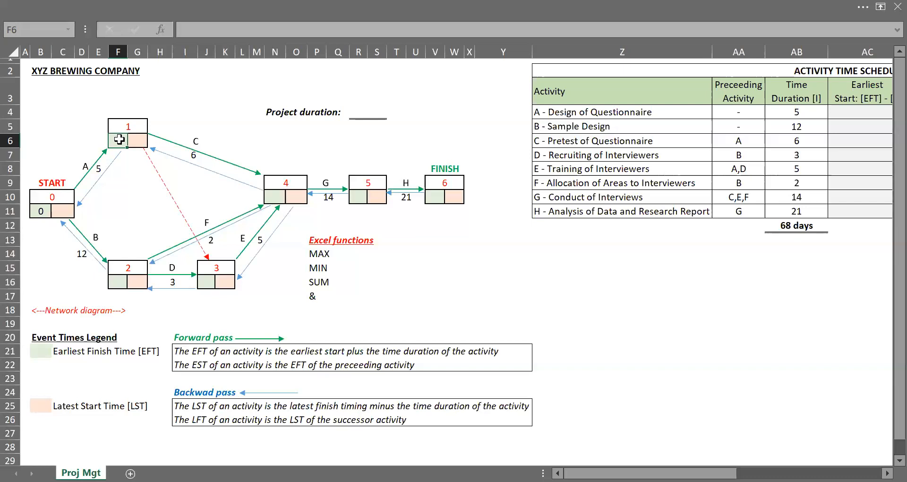
text(=)
click(40, 211)
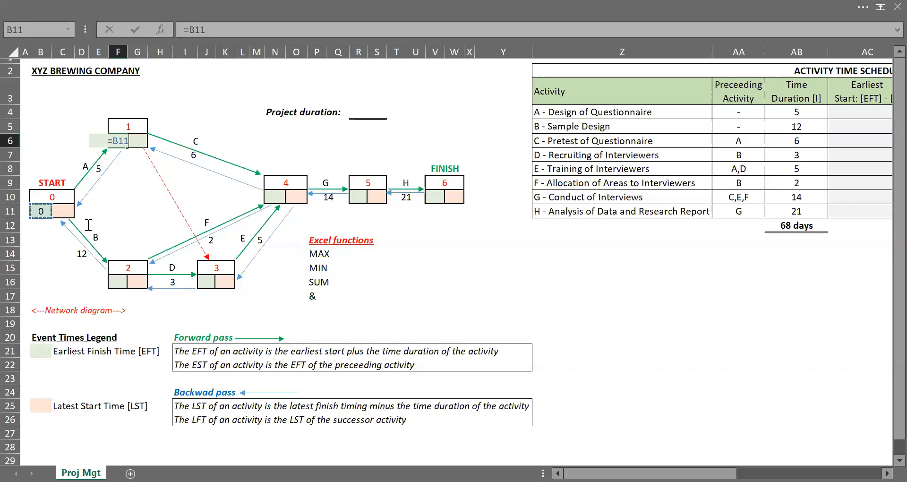
text(+)
click(121, 178)
key(Left)
key(Up)
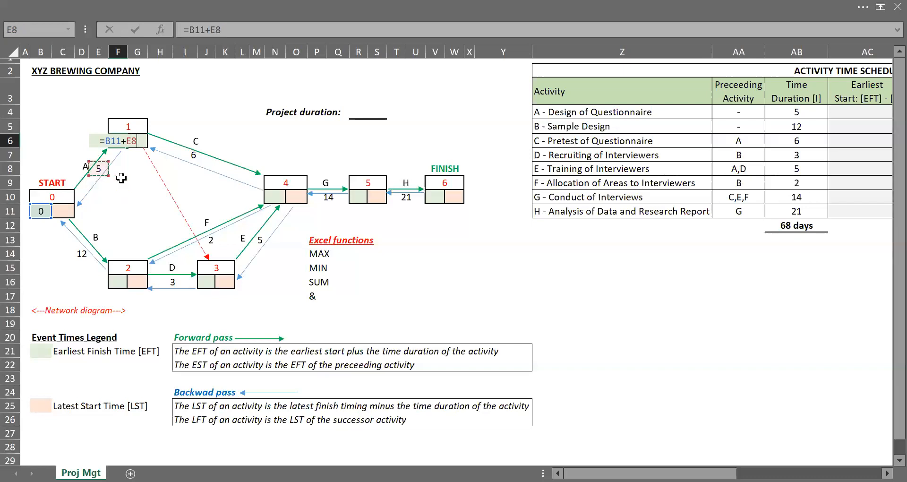
key(Return)
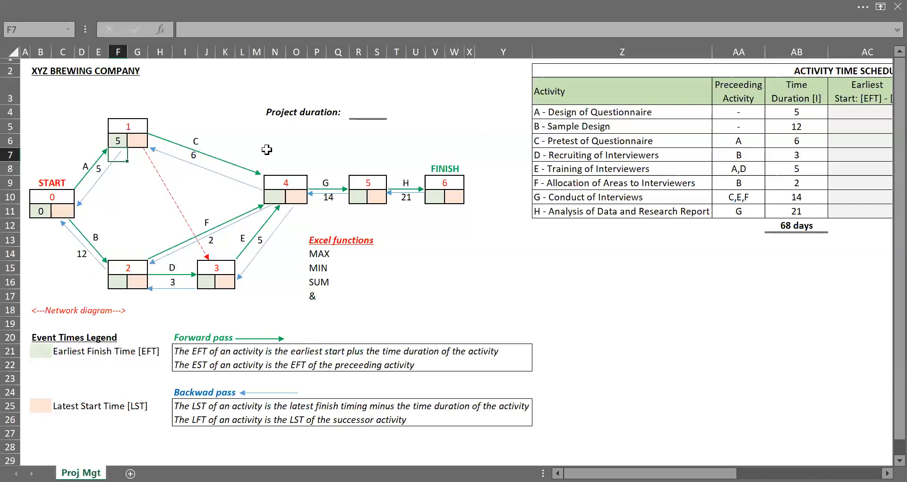
click(126, 138)
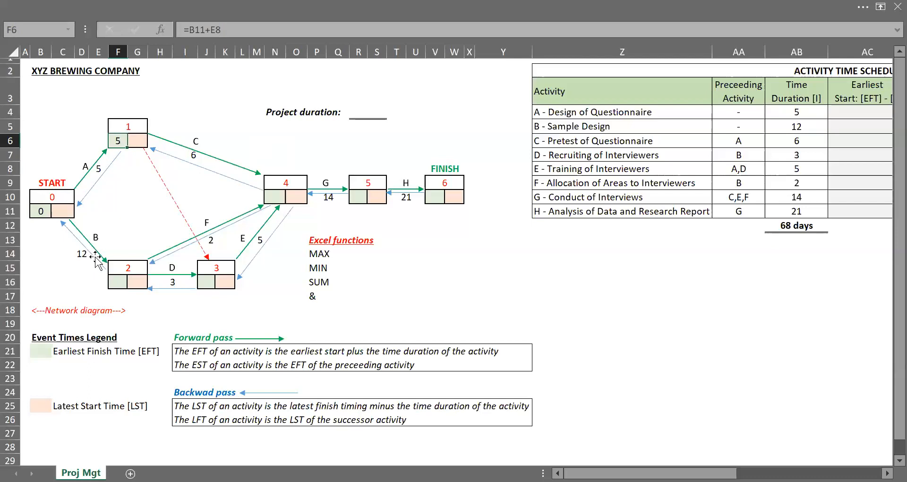
Step: Enter a formula in node 2's earliest finish cell adding the start node's time to activity B's duration
click(117, 285)
text(=)
click(39, 212)
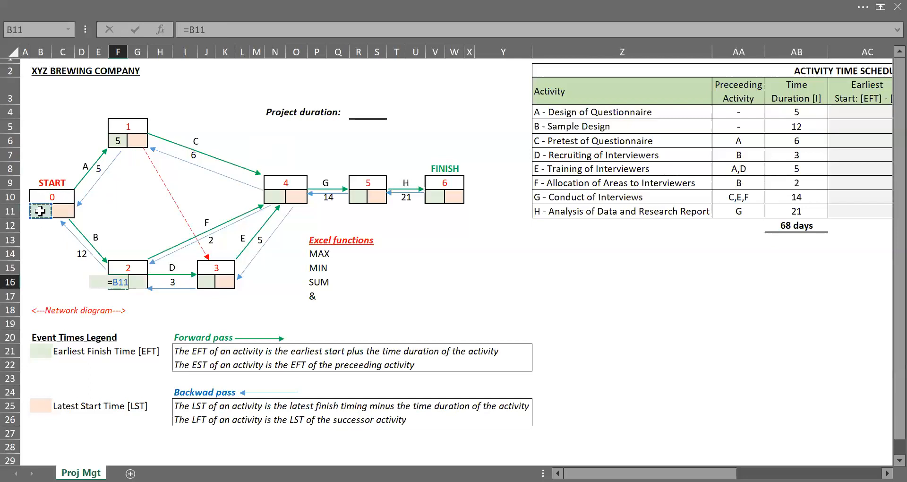
text(+)
click(73, 255)
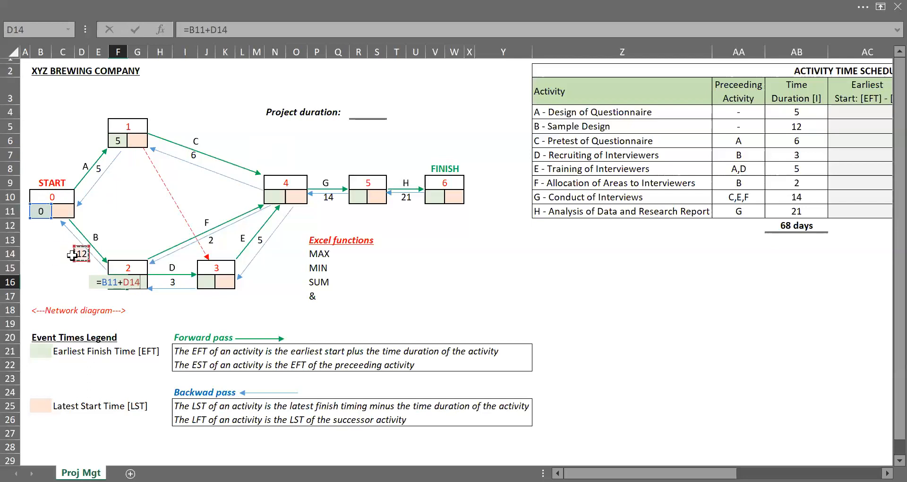
key(ctrl+Return)
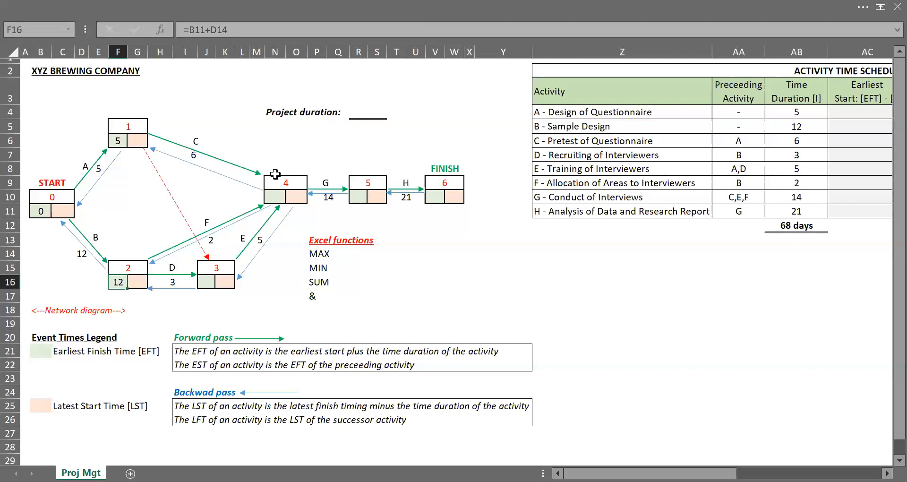
Step: Enter a formula in node 3's earliest finish cell adding node 2's time to activity D's duration
click(282, 179)
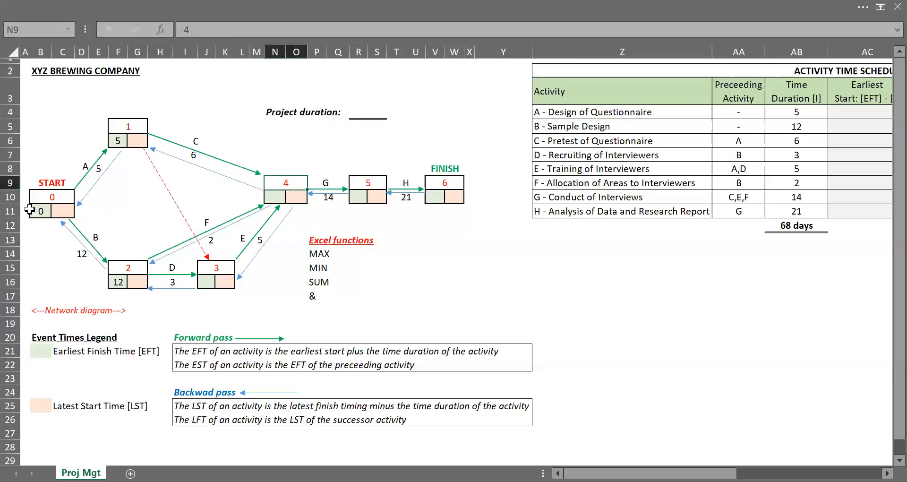
click(49, 198)
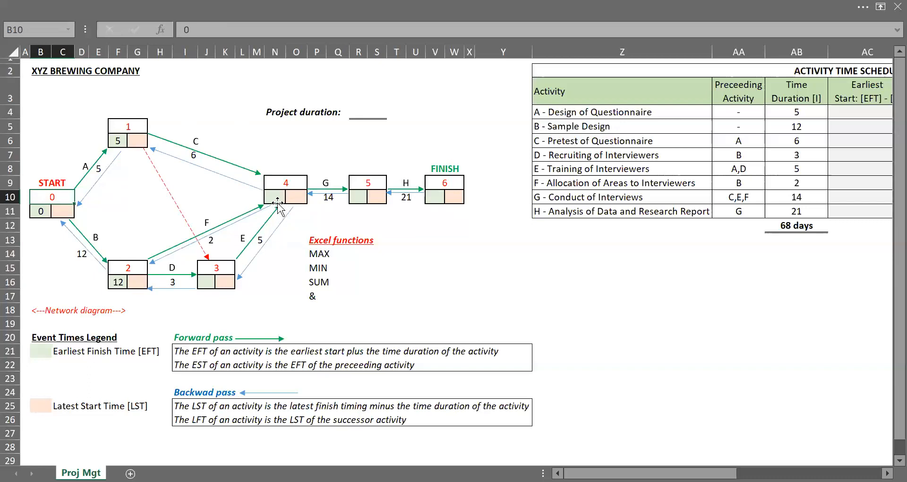
click(204, 282)
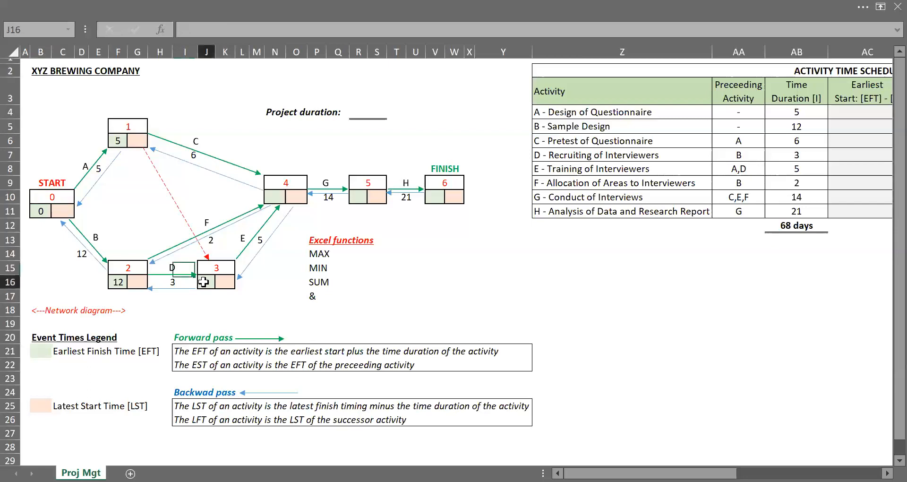
text(=)
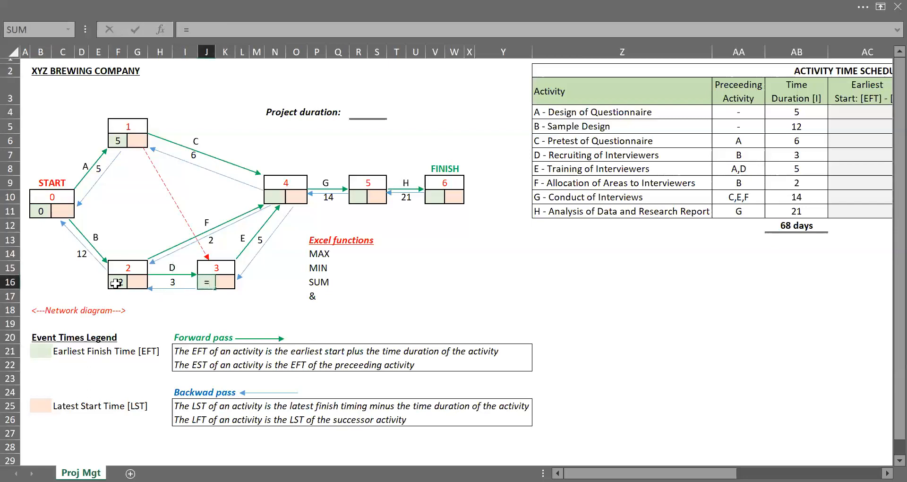
click(115, 282)
text(+)
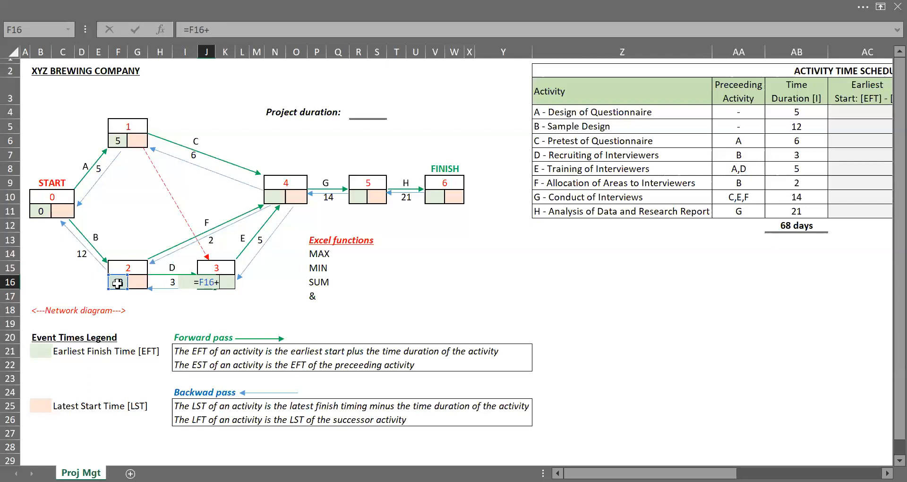
click(170, 296)
key(Up)
key(Return)
click(172, 296)
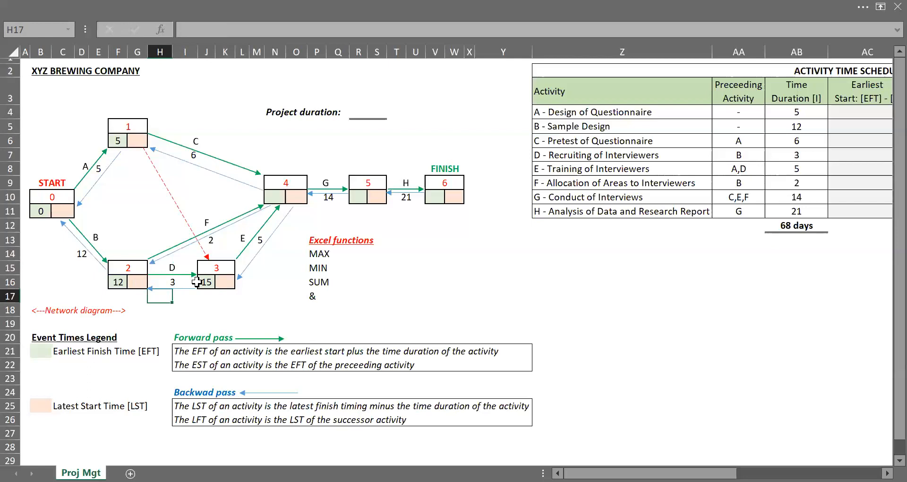
Step: Begin a MAX formula in node 4's earliest finish cell comparing node 1 plus activity C and node 2 plus activity F
click(279, 194)
text(=)
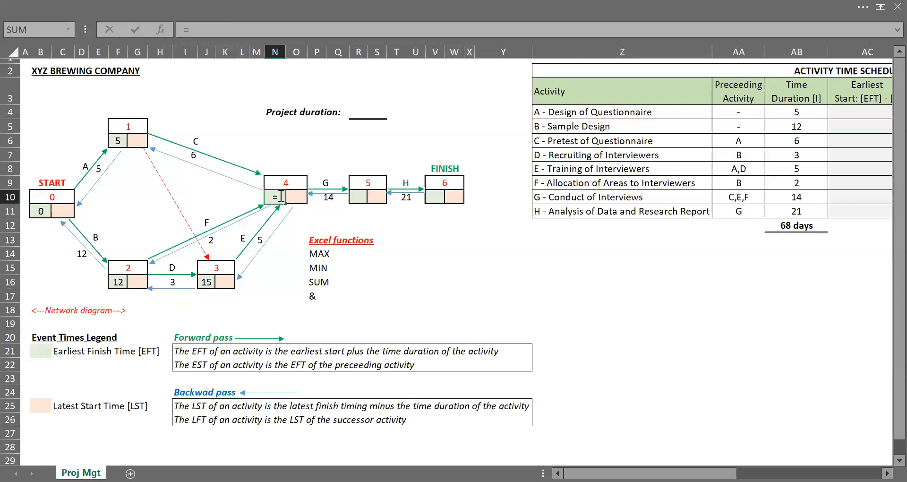
text(MAX()
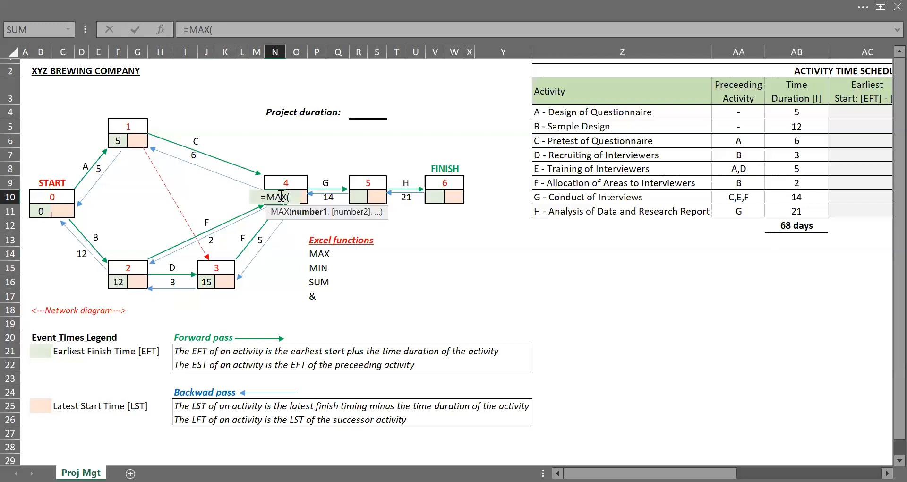
text(()
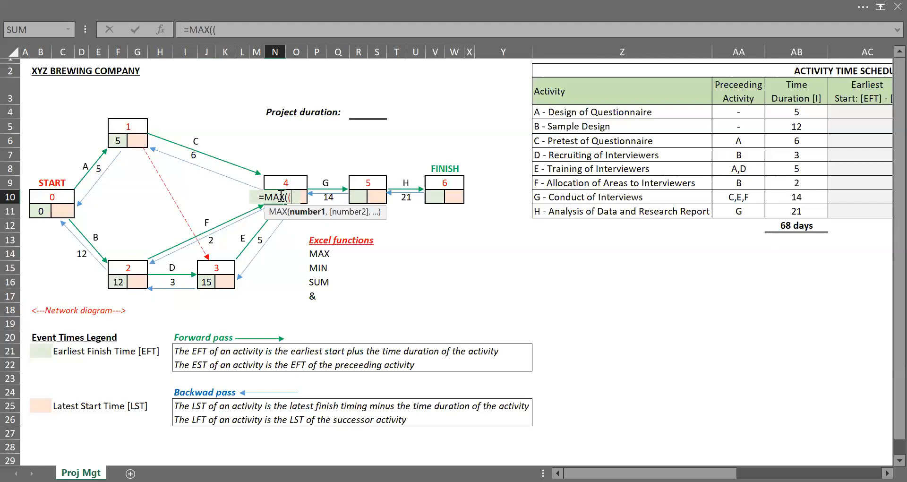
click(121, 136)
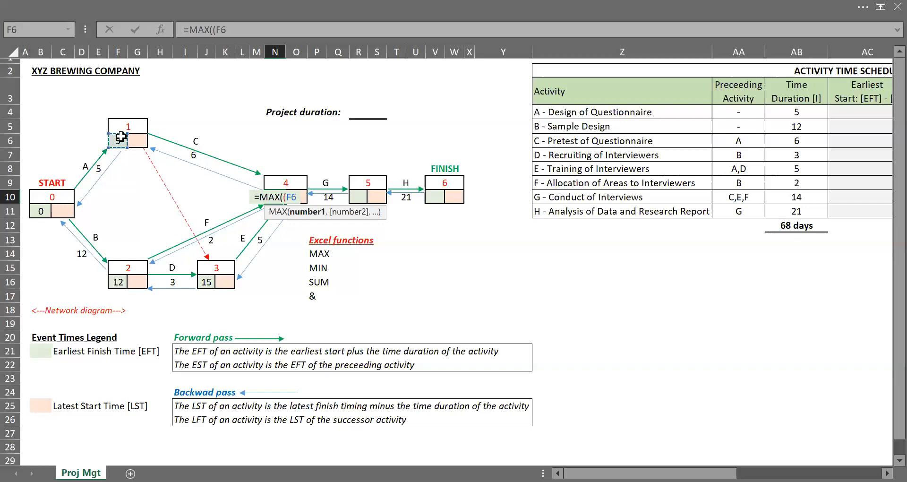
text(+)
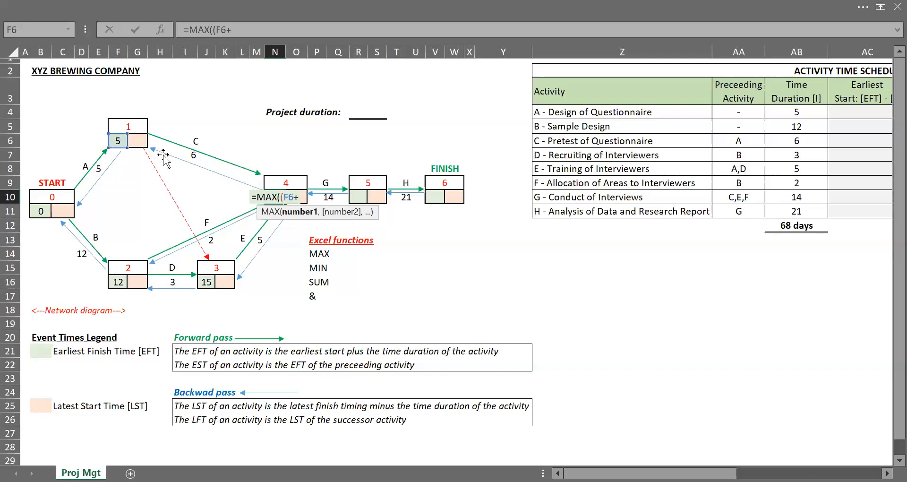
click(185, 167)
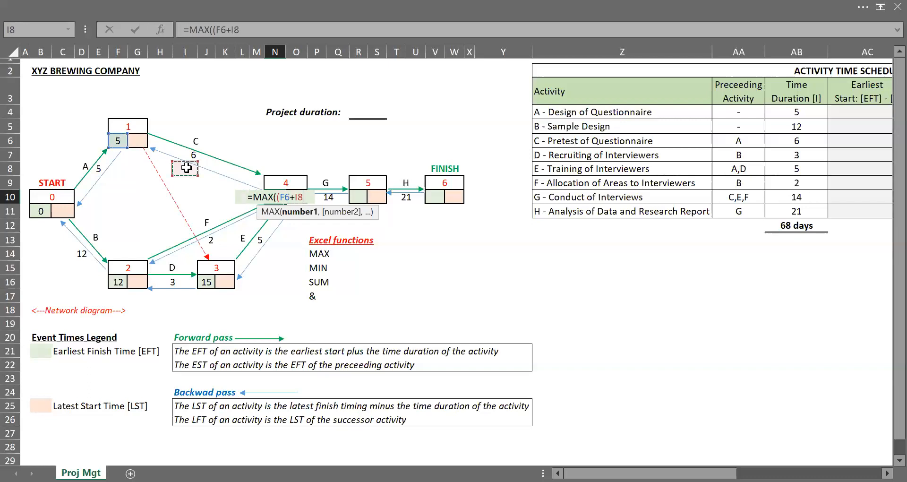
key(Up)
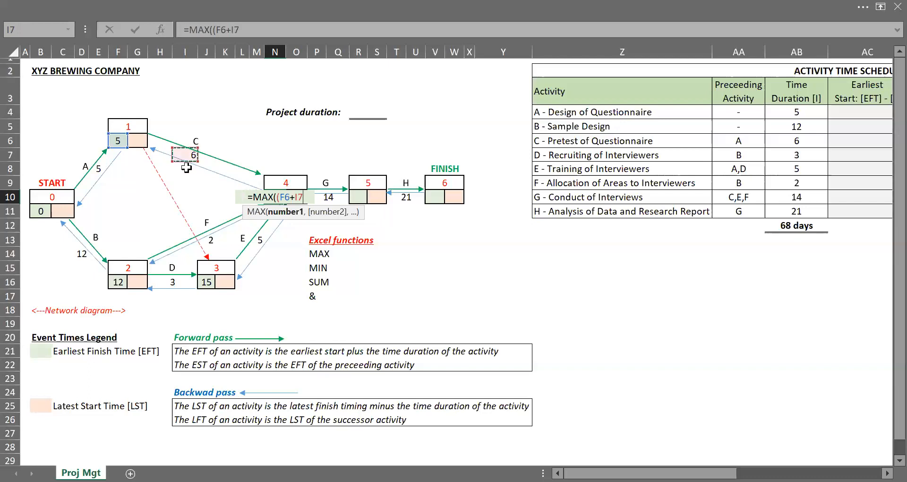
text(),()
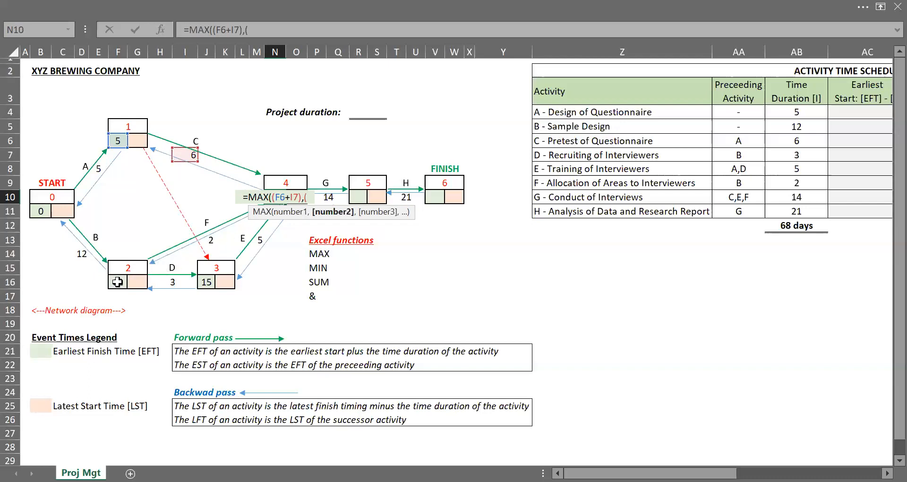
click(117, 282)
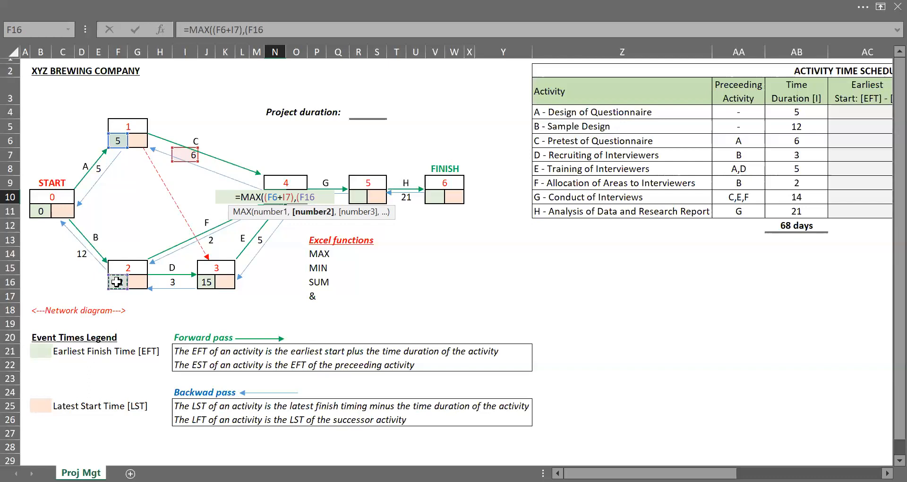
text(+)
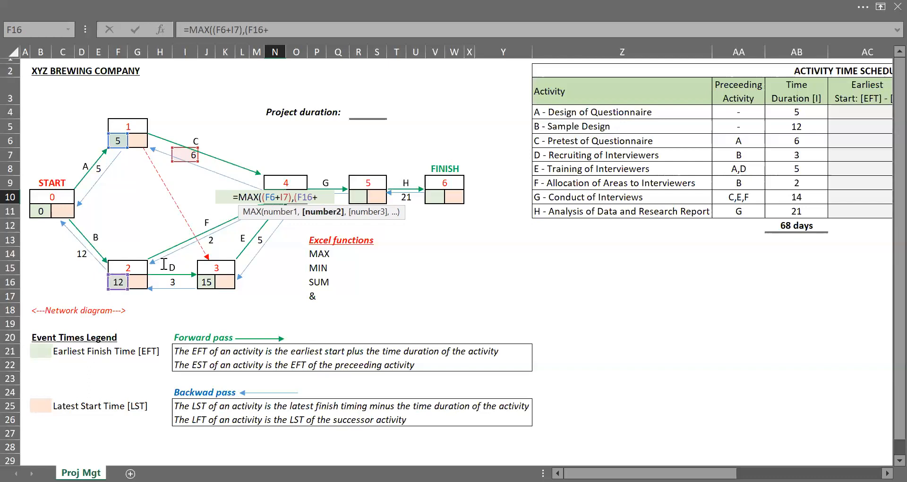
click(219, 243)
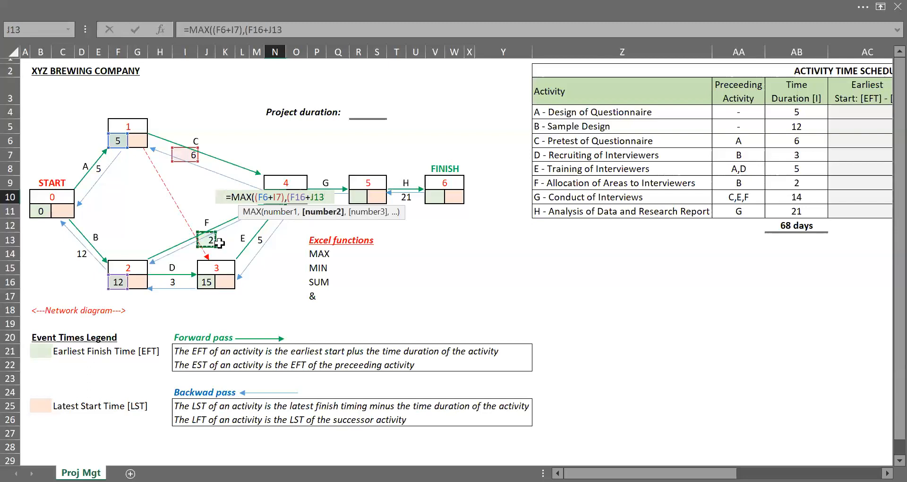
text())
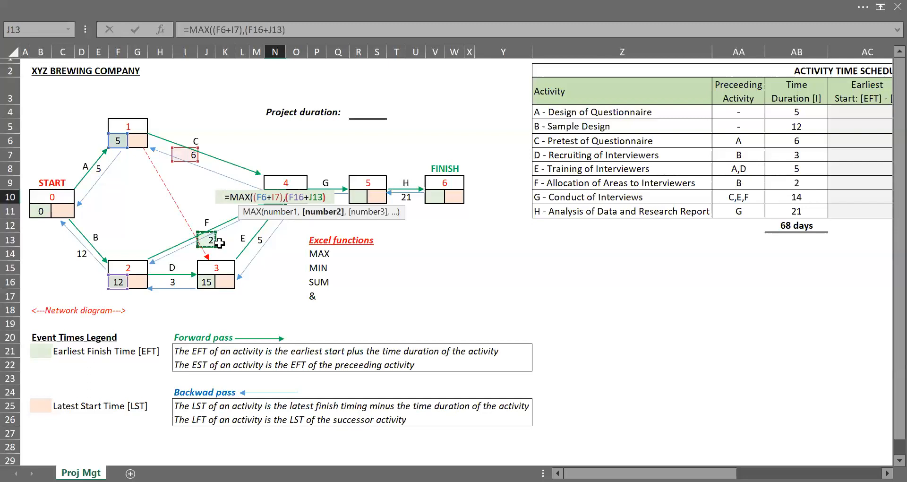
text(),()
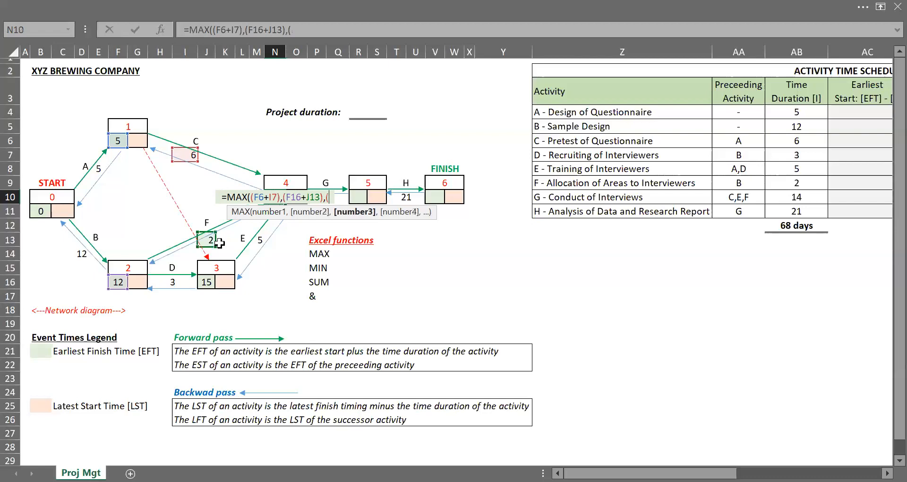
Step: Add node 3 plus activity E as the third MAX argument and confirm node 4's formula
click(210, 282)
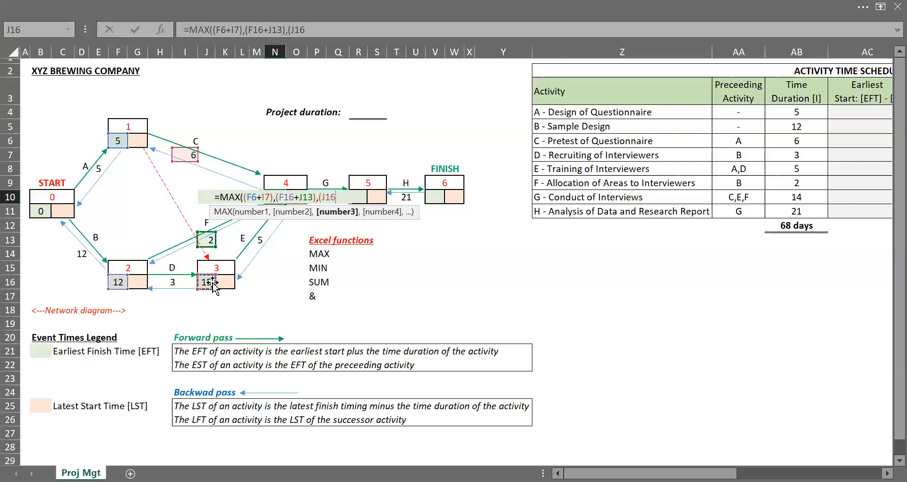
text(+)
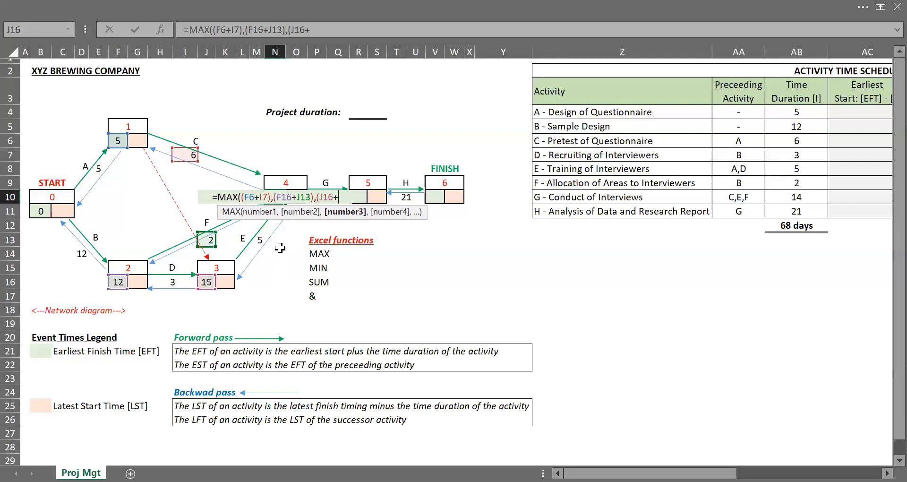
click(262, 240)
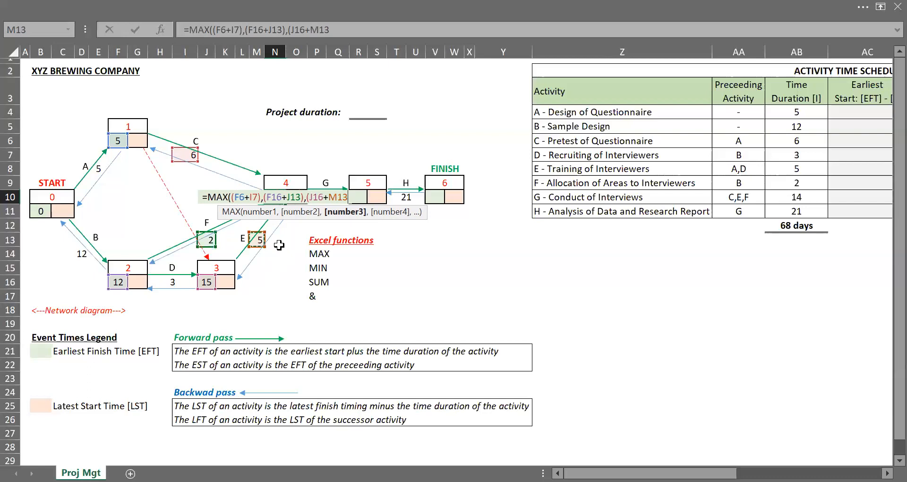
text())
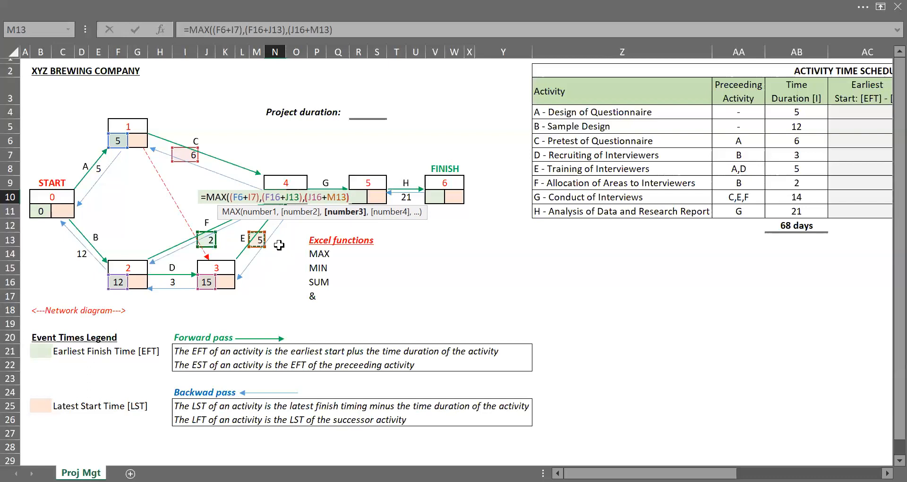
text())
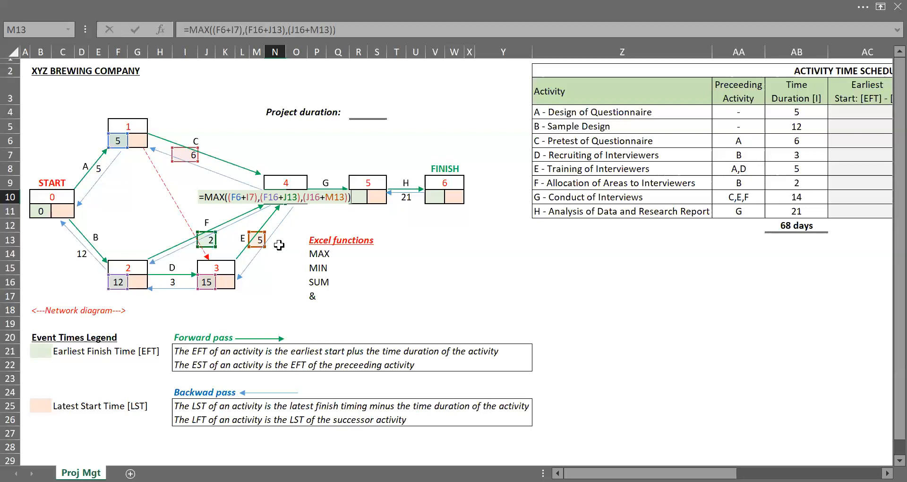
key(Return)
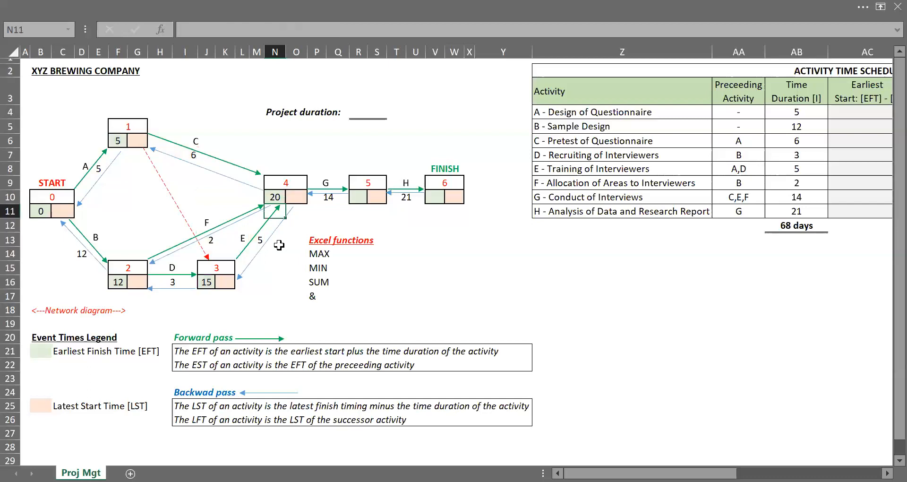
Step: Enter a formula in node 5's earliest finish cell adding node 4's time to activity G's duration
key(Up)
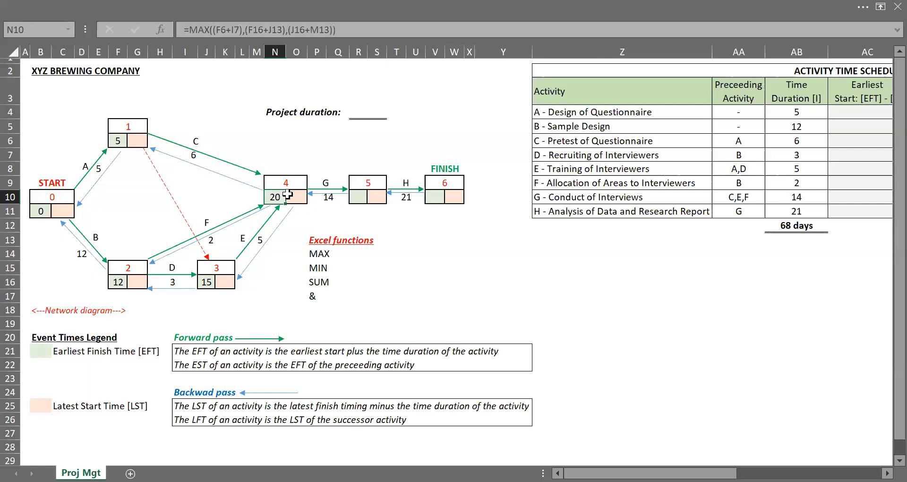
click(358, 197)
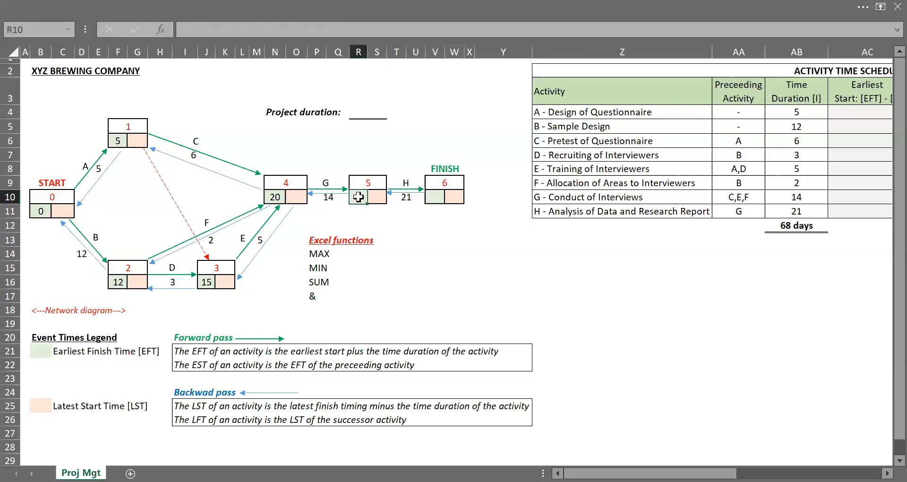
text(=)
key(Left)
key(Left)
key(Left)
key(Left)
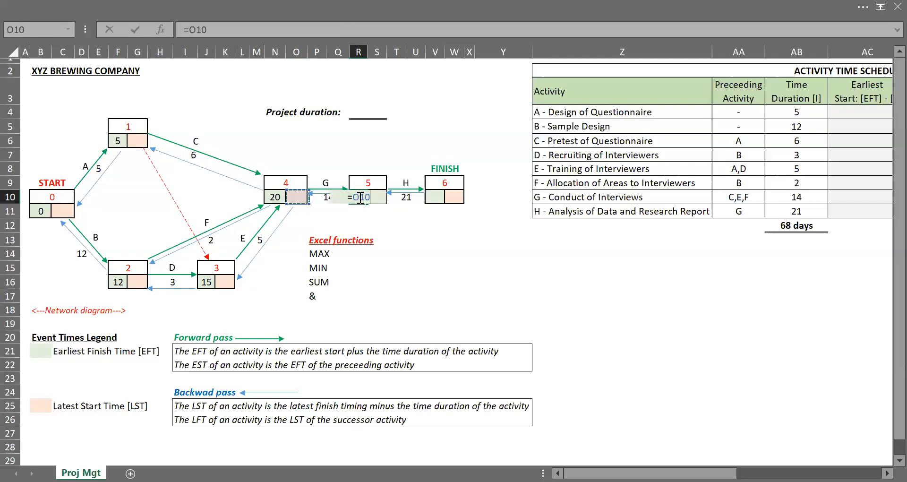
text(+)
key(Down)
key(Left)
key(Left)
key(Right)
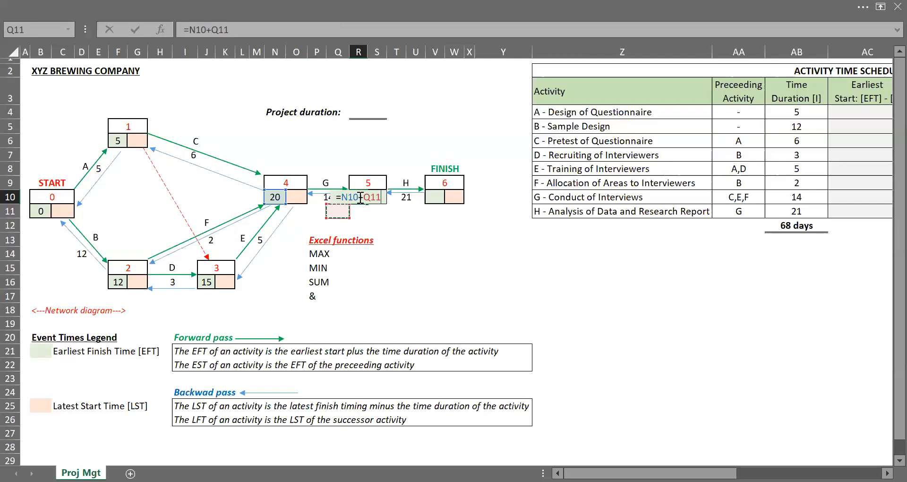
key(Up)
key(Left)
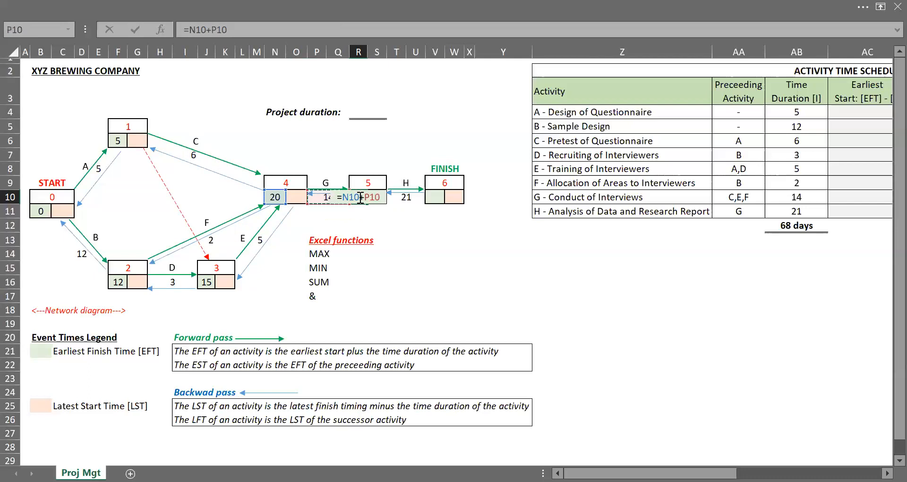
key(Return)
Step: Enter a formula in the finish node's earliest finish cell adding node 5's time to activity H's duration
key(Left)
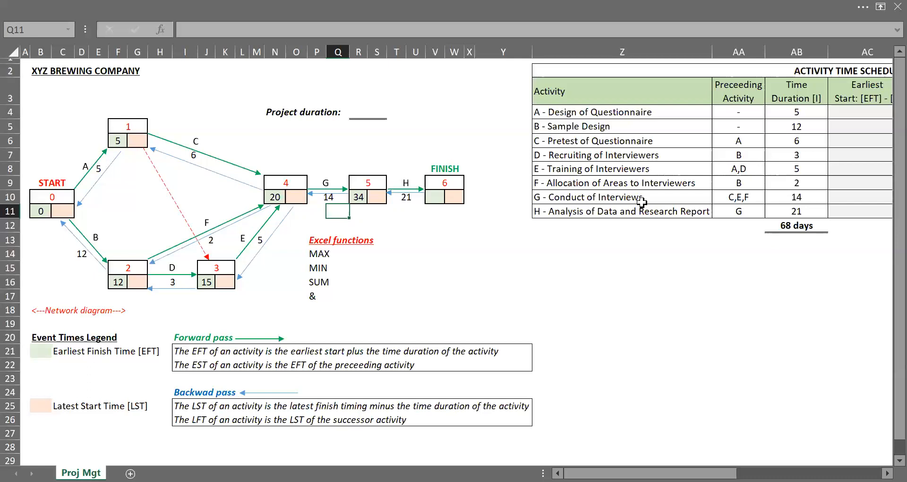
key(Right)
key(Right)
key(Right)
key(Right)
key(Right)
key(Up)
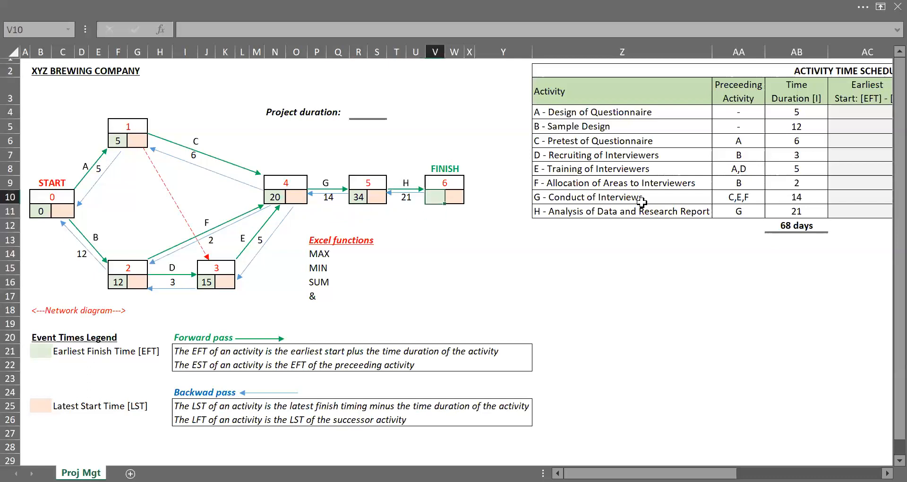
text(=)
key(Left)
key(Left)
key(Left)
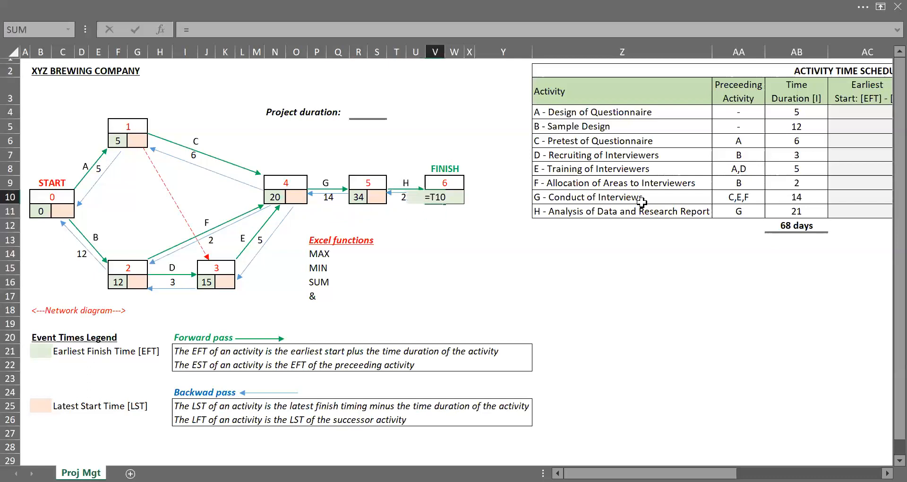
key(Left)
text(+)
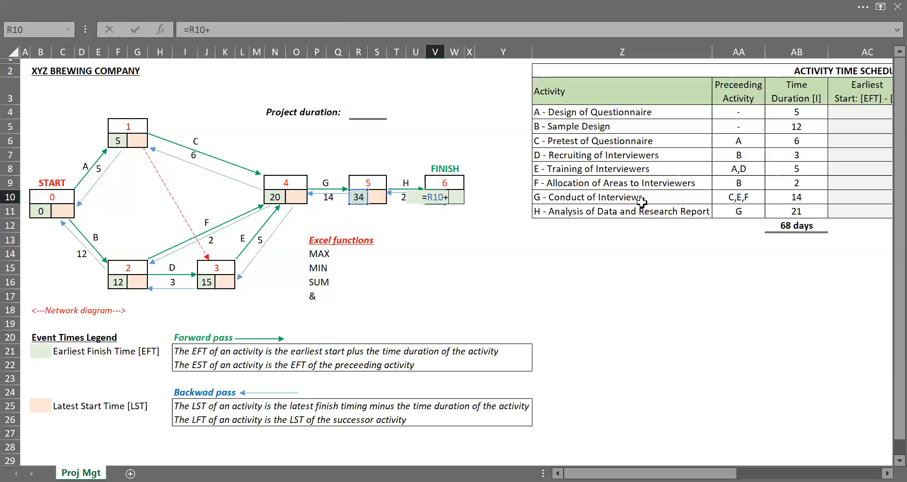
key(Left)
key(Return)
Step: Set the finish node's latest start cell equal to its earliest finish time to begin the backward pass
key(Left)
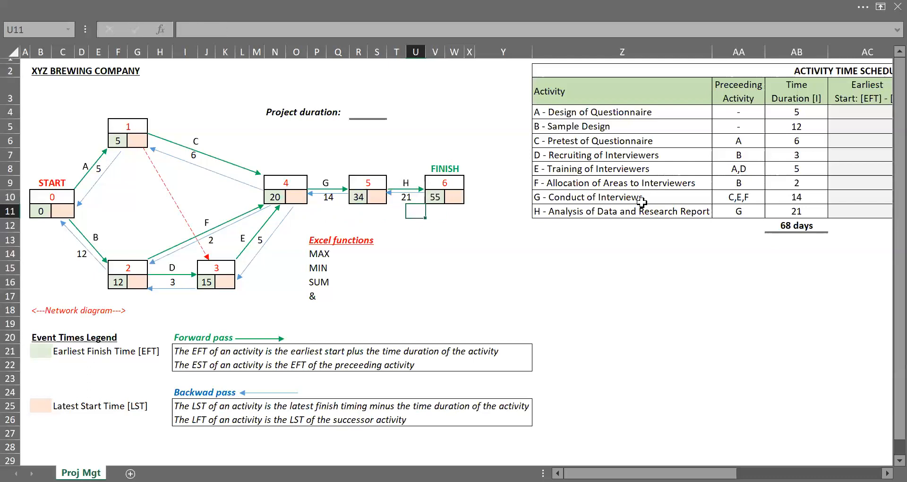
key(Up)
key(Right)
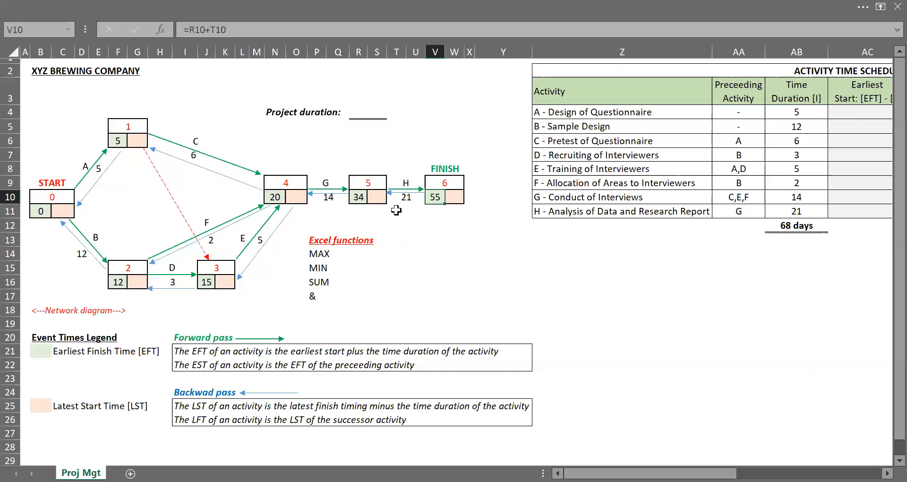
click(457, 196)
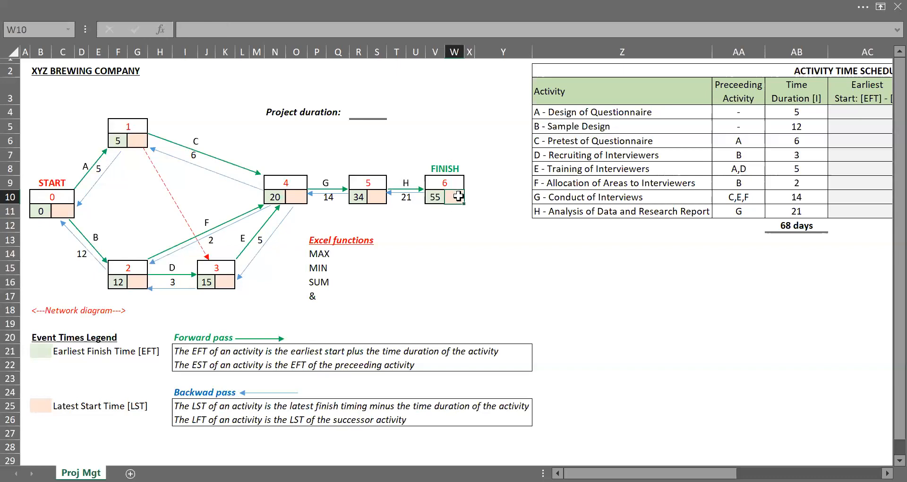
text(=)
key(Left)
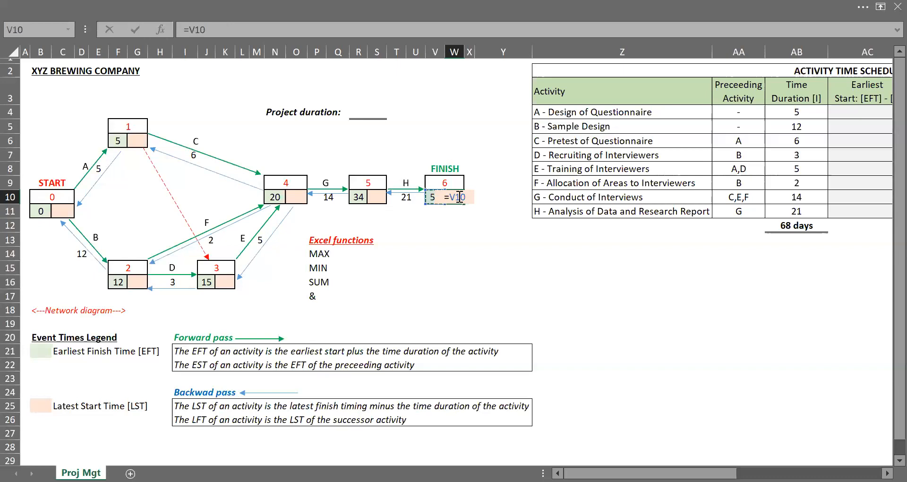
key(ctrl+Return)
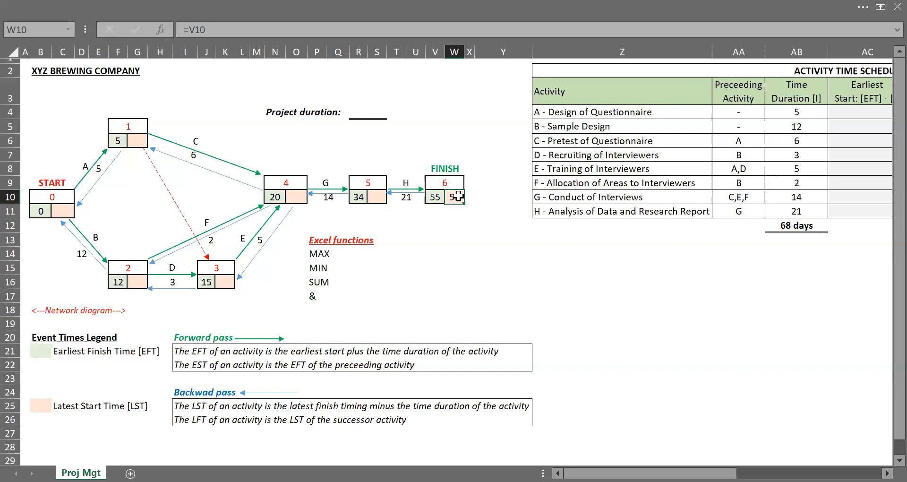
Step: Enter a formula in node 5's latest start cell subtracting activity H's duration from the finish node's latest start
click(373, 199)
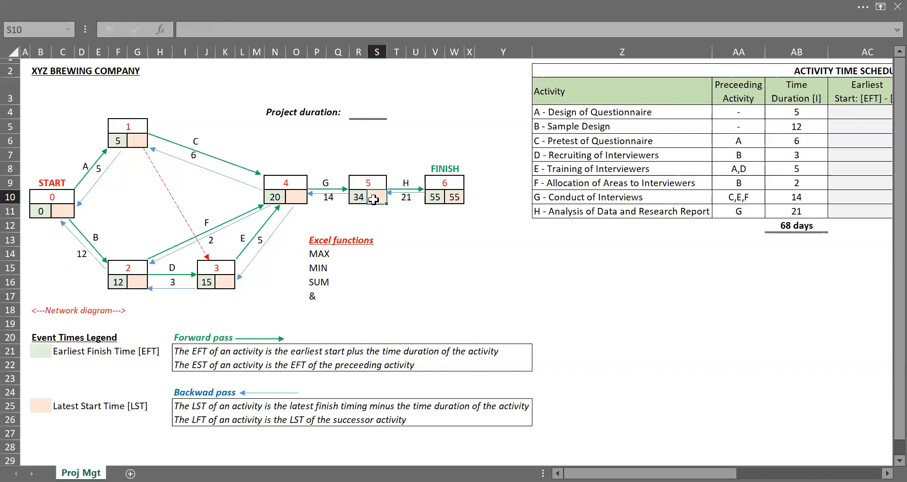
text(=)
click(459, 197)
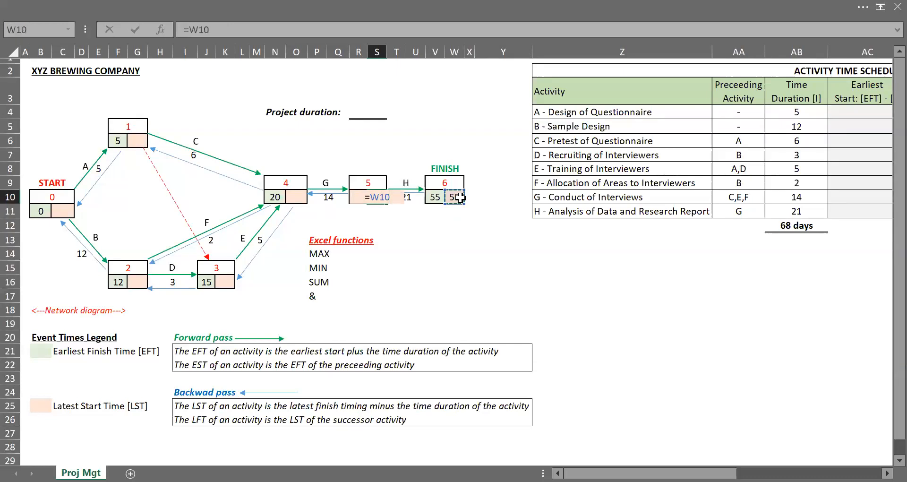
text(-)
click(412, 222)
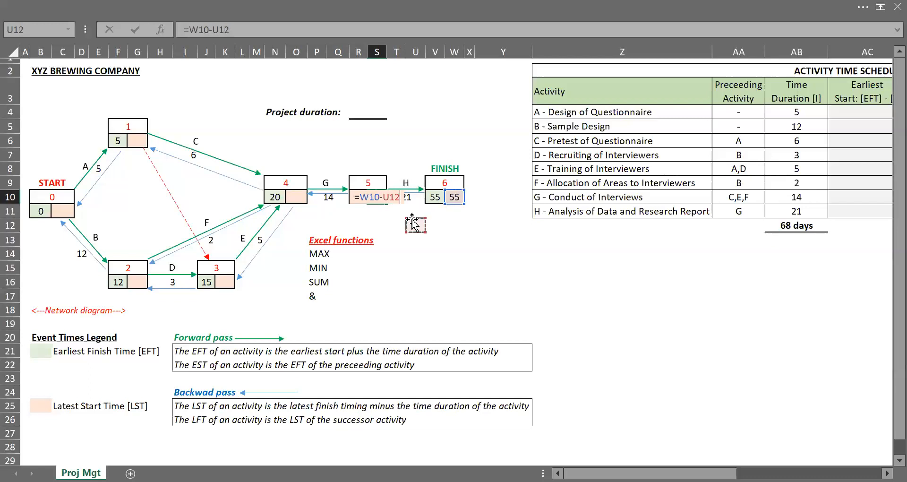
key(Up)
key(Up)
key(Left)
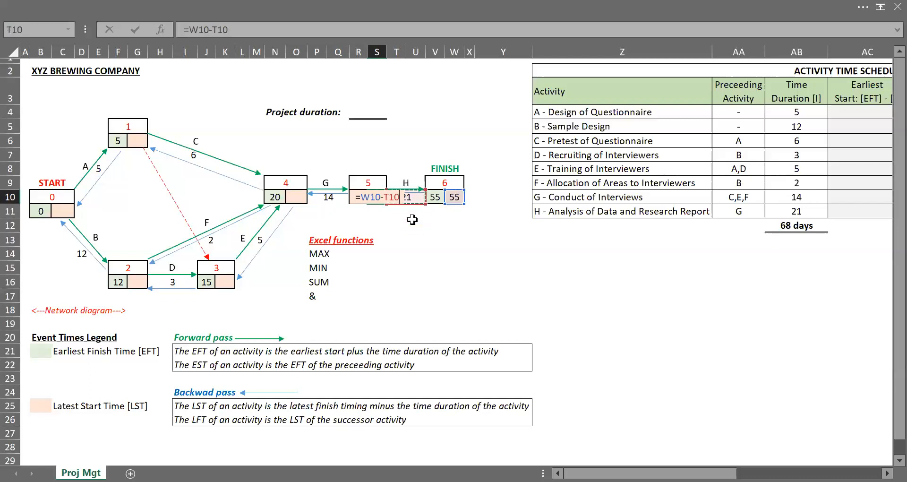
key(Tab)
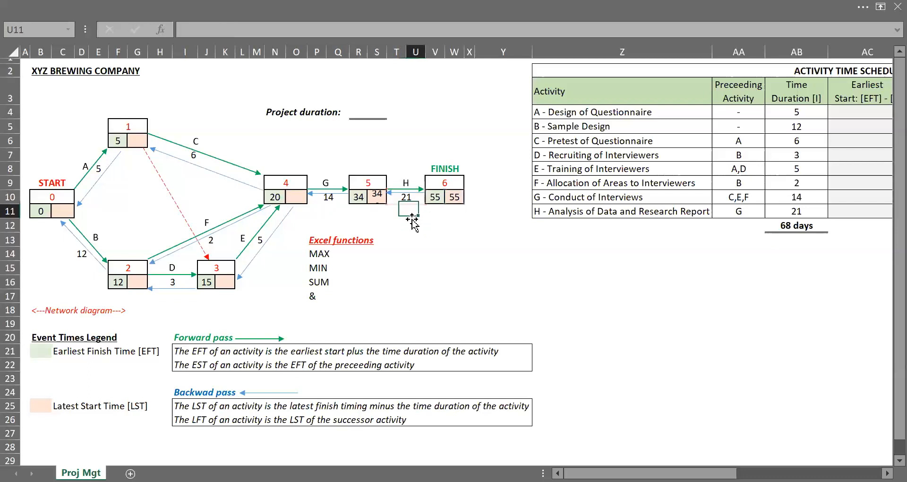
Step: Enter a formula in node 4's latest start cell subtracting activity G's duration from node 5's latest start
key(Left)
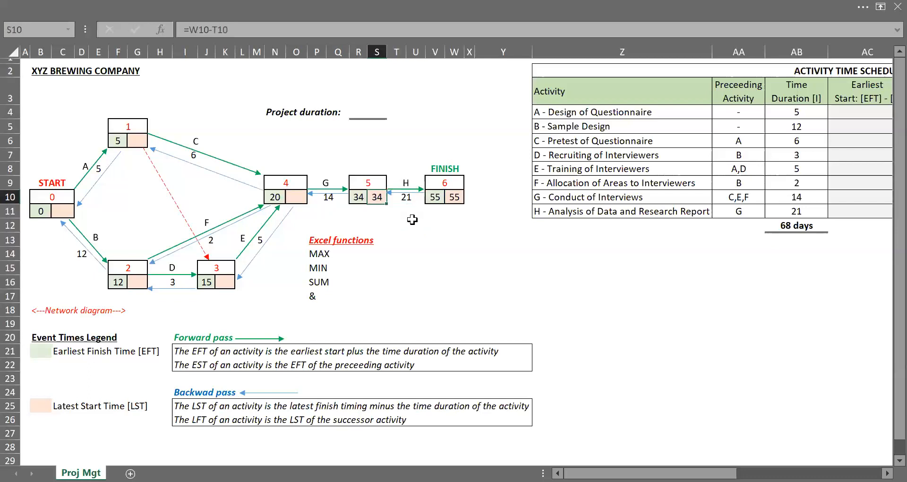
key(Left)
key(Left)
key(Left)
key(Left)
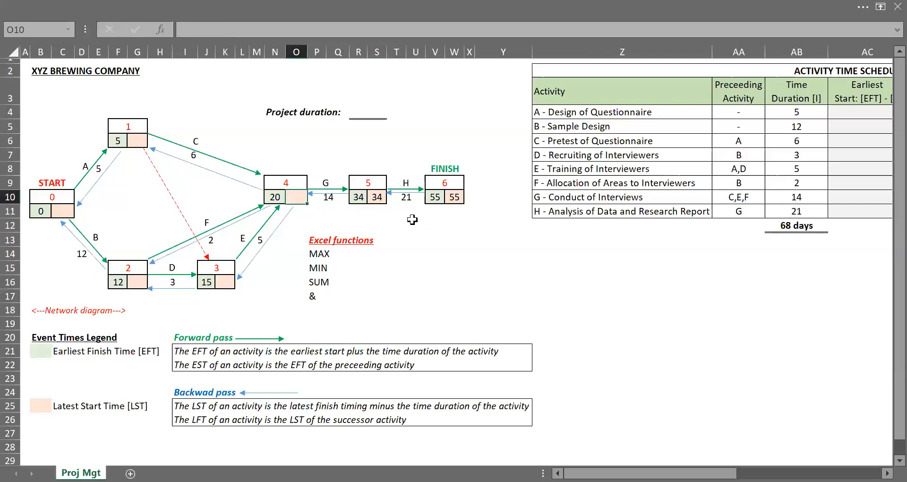
text(=)
key(Right)
key(Right)
key(Right)
key(Right)
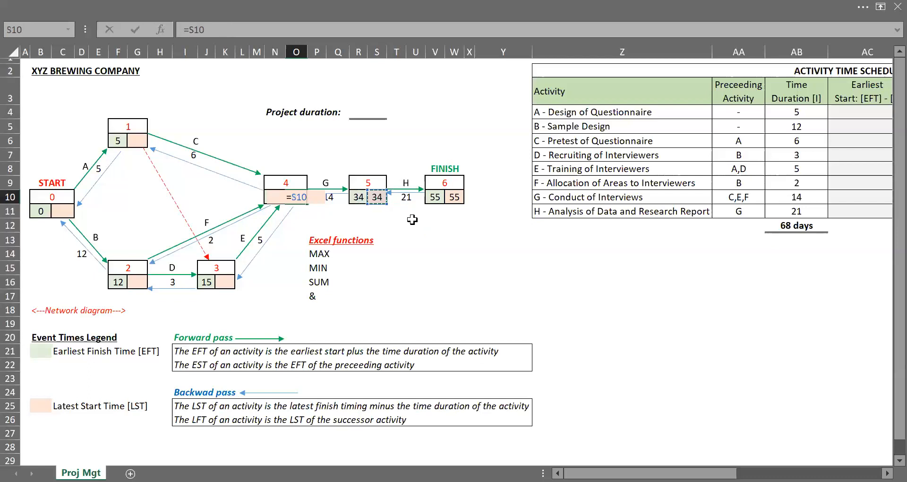
text(-)
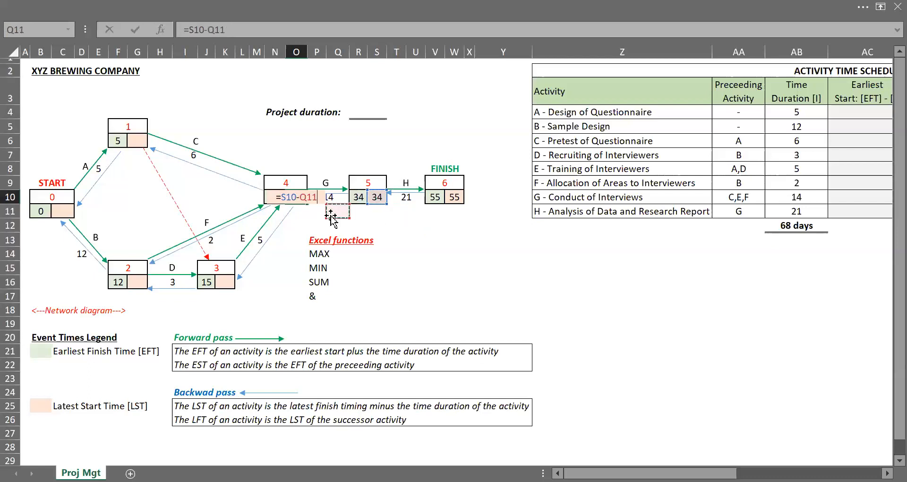
key(Right)
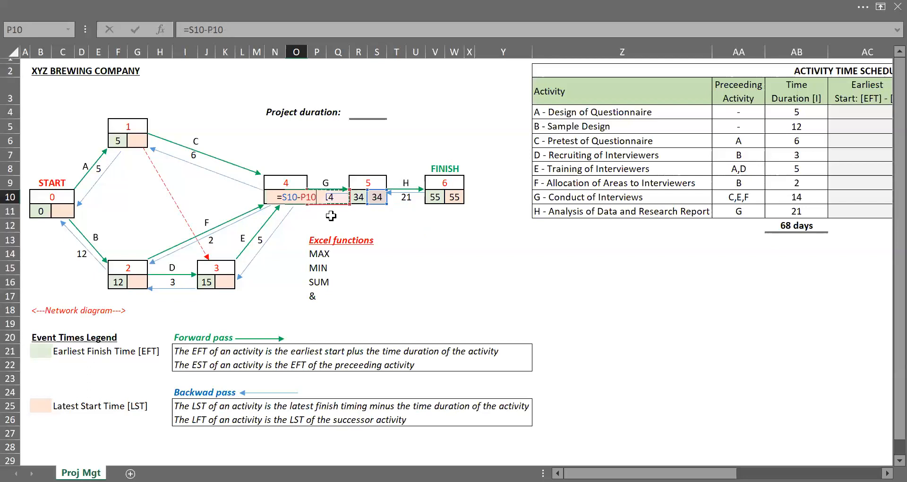
key(Return)
key(Right)
key(Left)
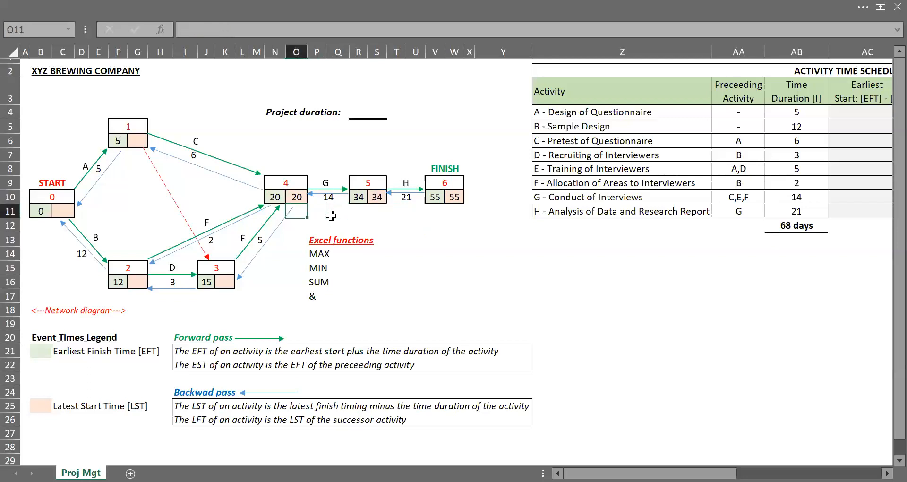
key(Up)
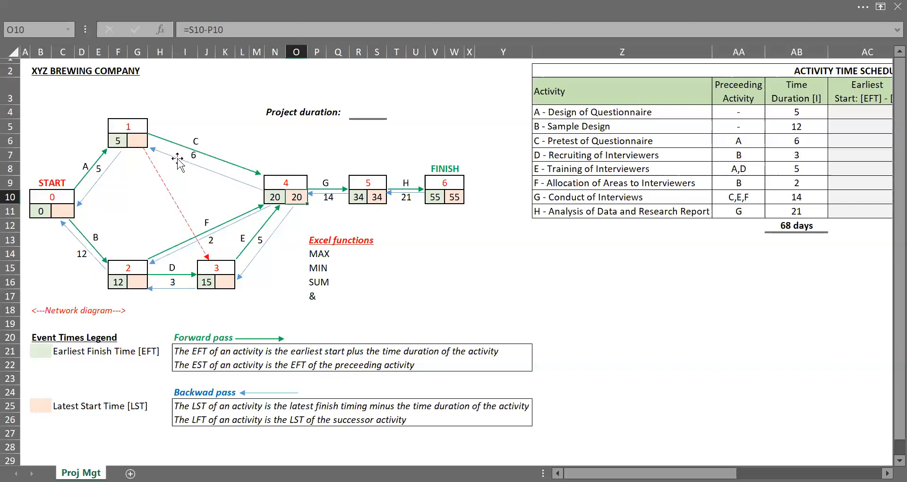
Step: Enter a formula in node 1's latest start cell subtracting activity C's duration from node 4's latest start
click(140, 141)
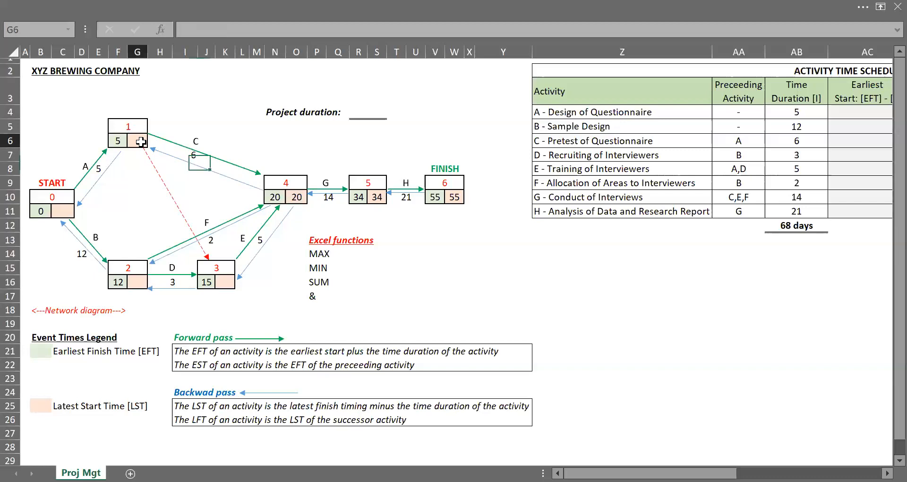
text(=)
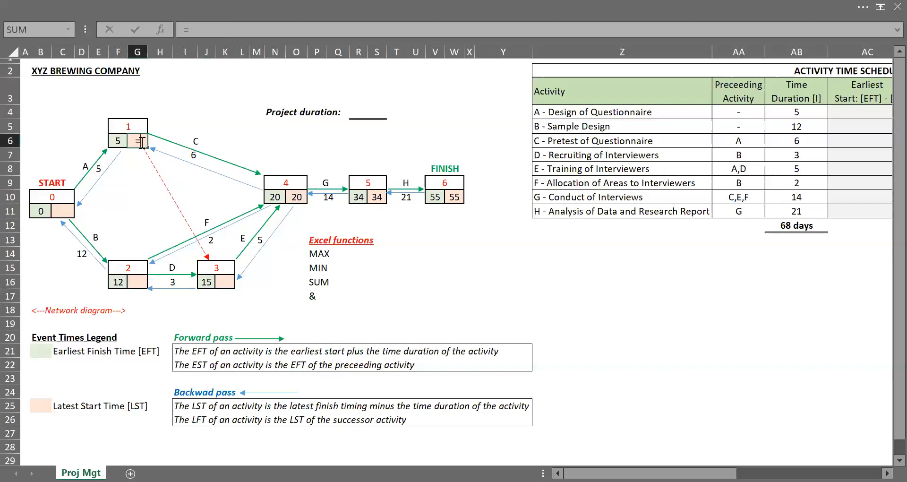
click(297, 197)
text(-)
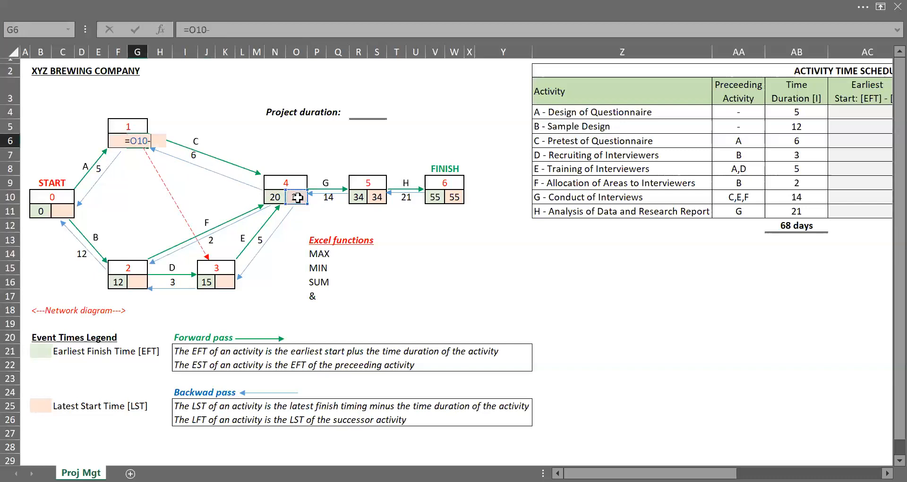
click(188, 177)
key(Up)
key(Up)
key(ctrl+Return)
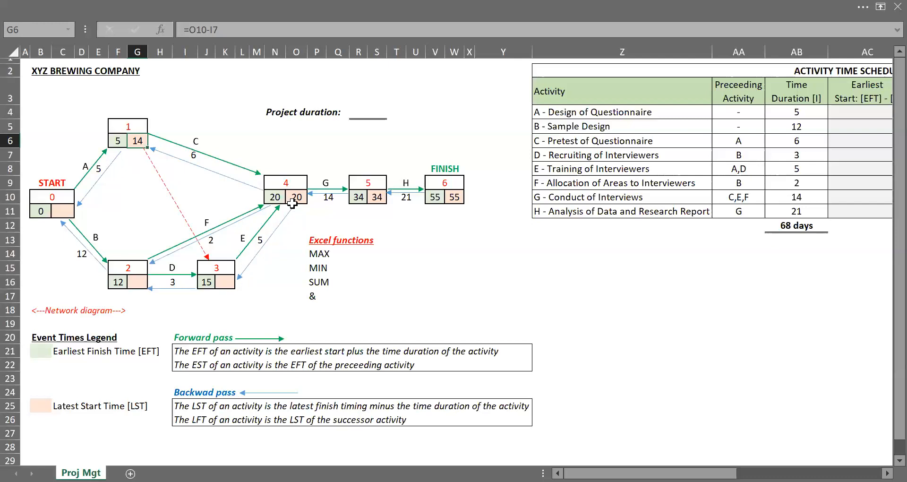
Step: Enter a formula in node 3's latest start cell subtracting activity E's duration from node 4's latest start
click(225, 283)
text(=)
click(296, 195)
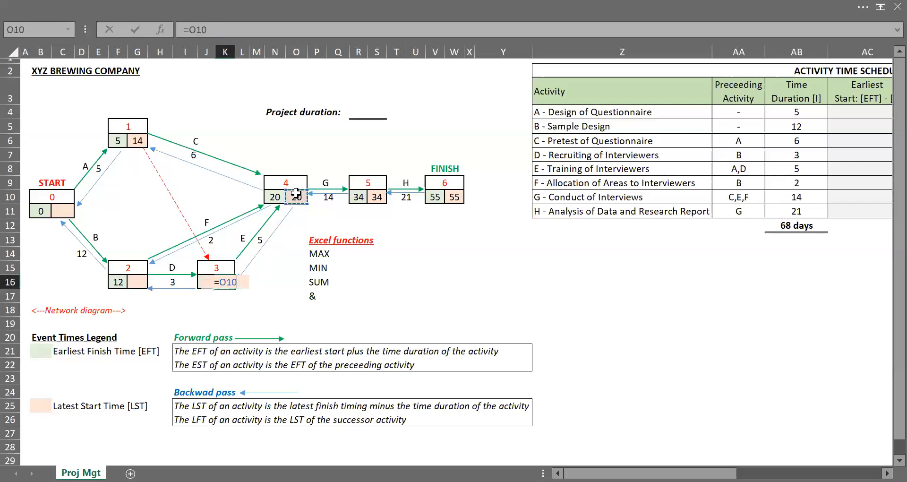
text(-)
click(273, 242)
key(Left)
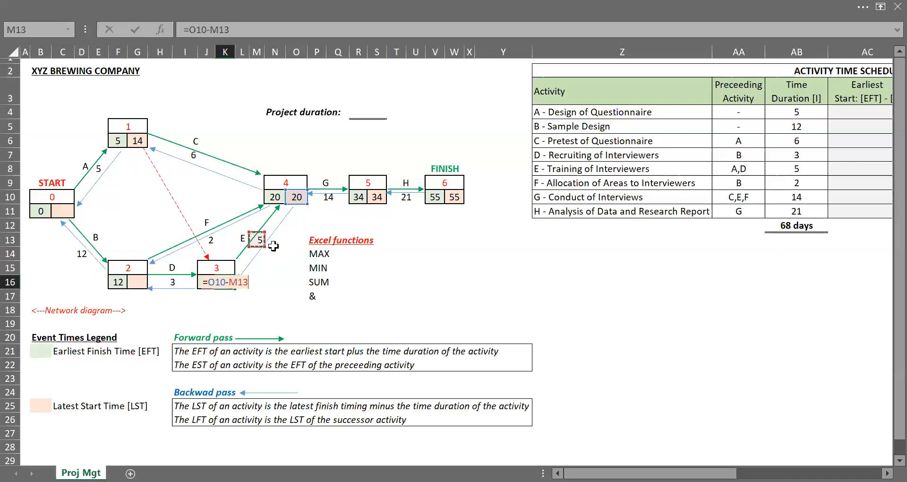
key(ctrl+Return)
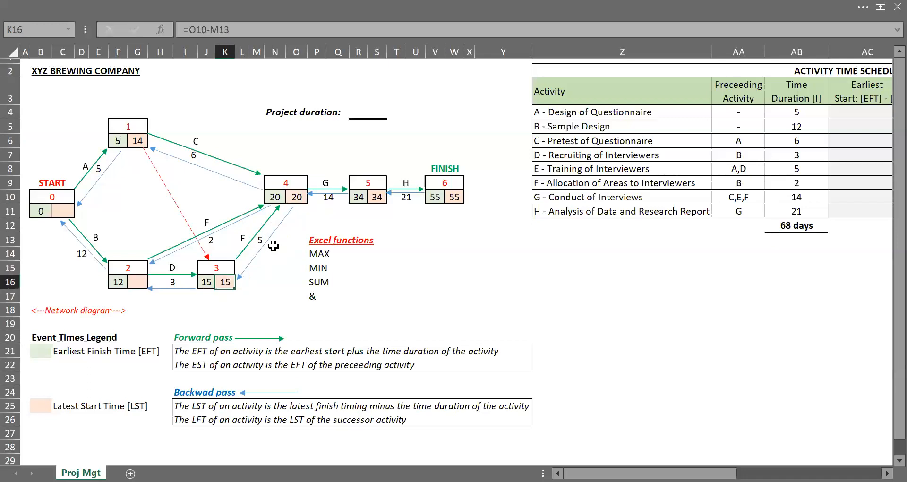
key(Left)
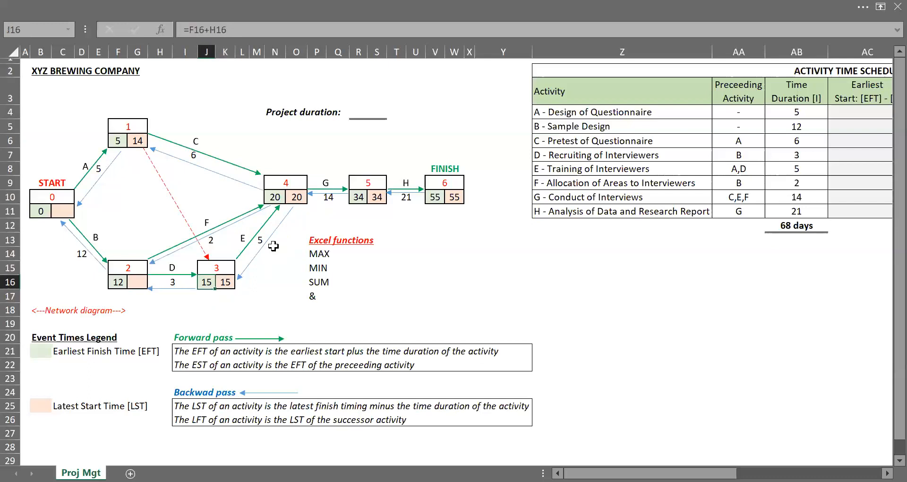
Step: Enter a MIN formula in node 2's latest start cell comparing node 4 minus activity F and node 3 minus activity D
click(144, 281)
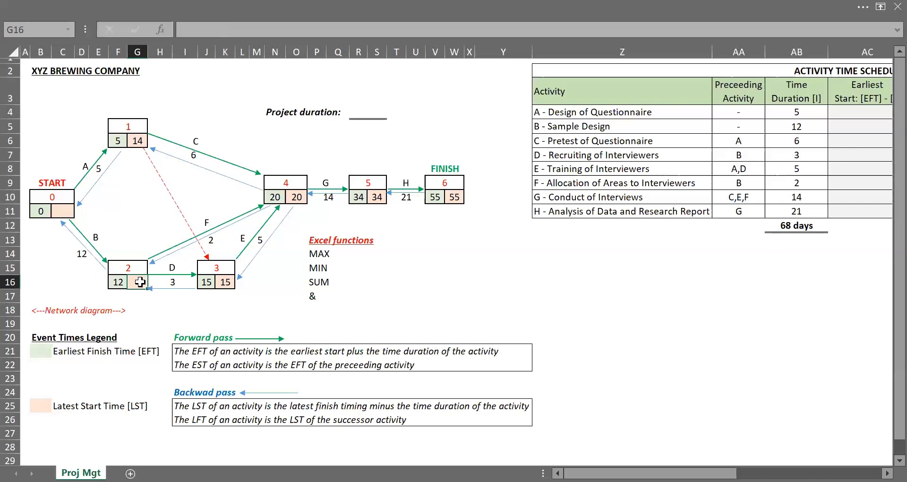
text(=MIN()
text(()
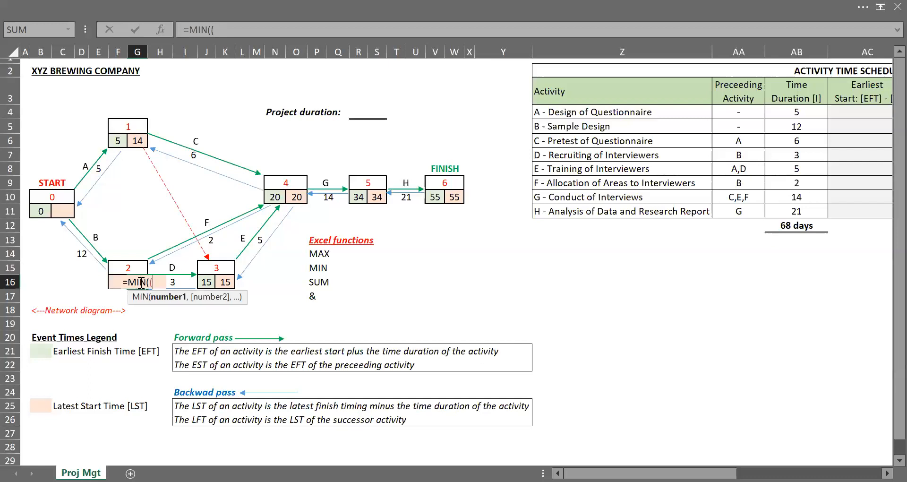
click(293, 198)
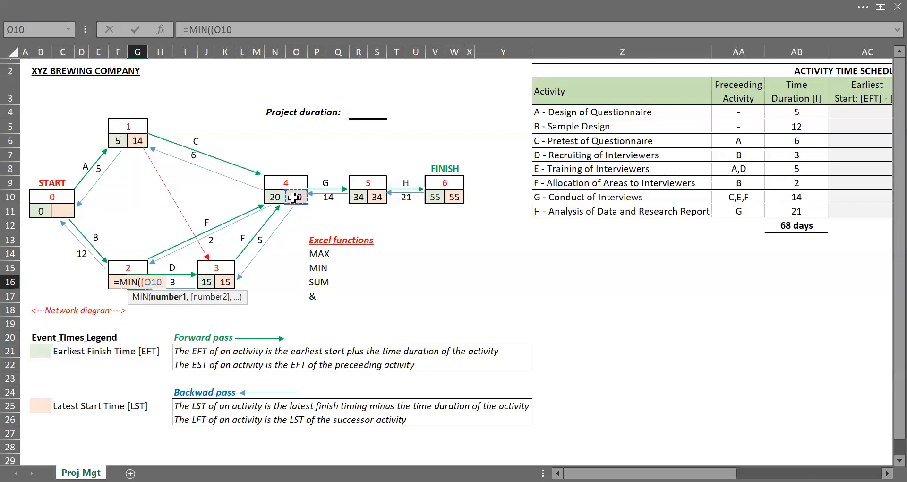
text(-)
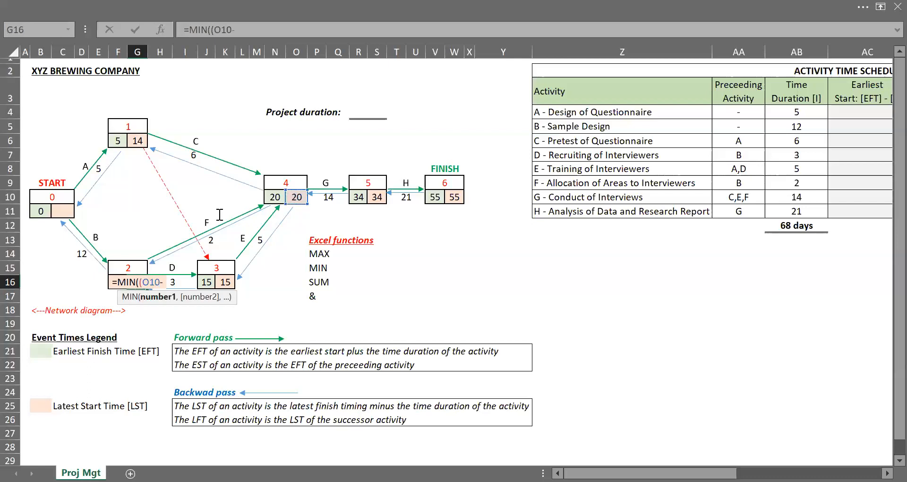
click(204, 201)
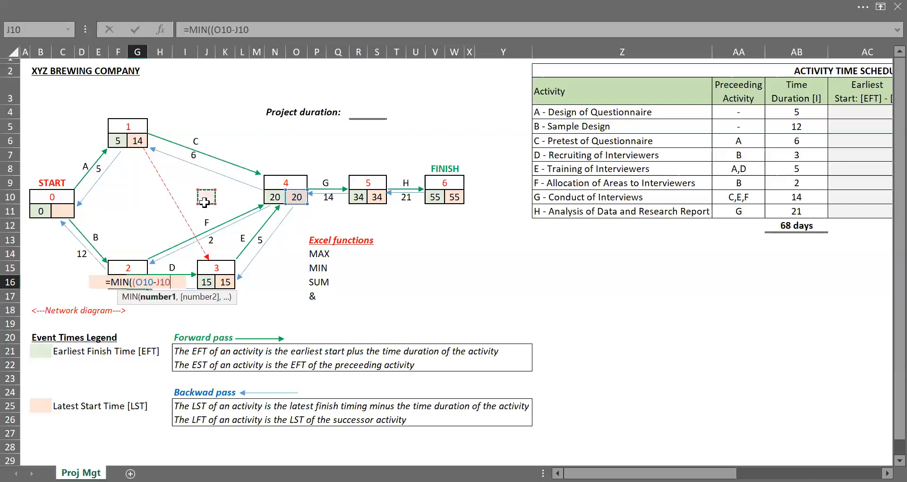
key(Down)
key(Down)
key(Down)
text())
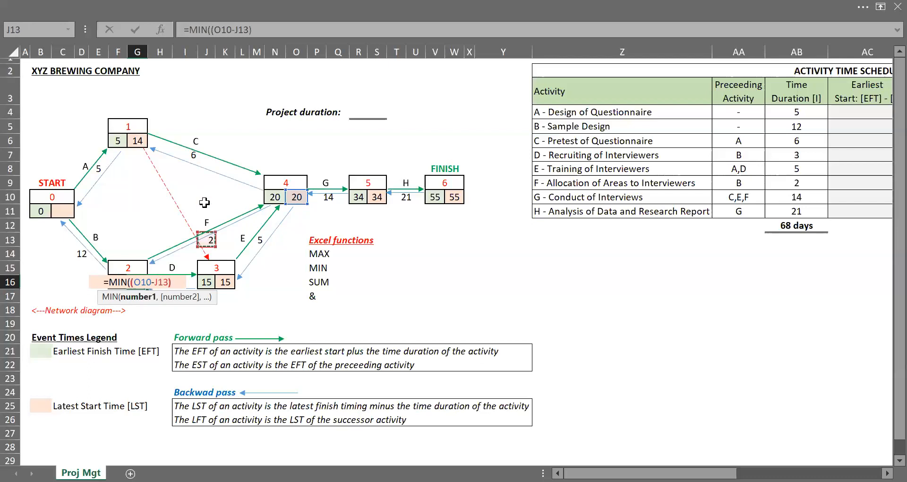
text(,()
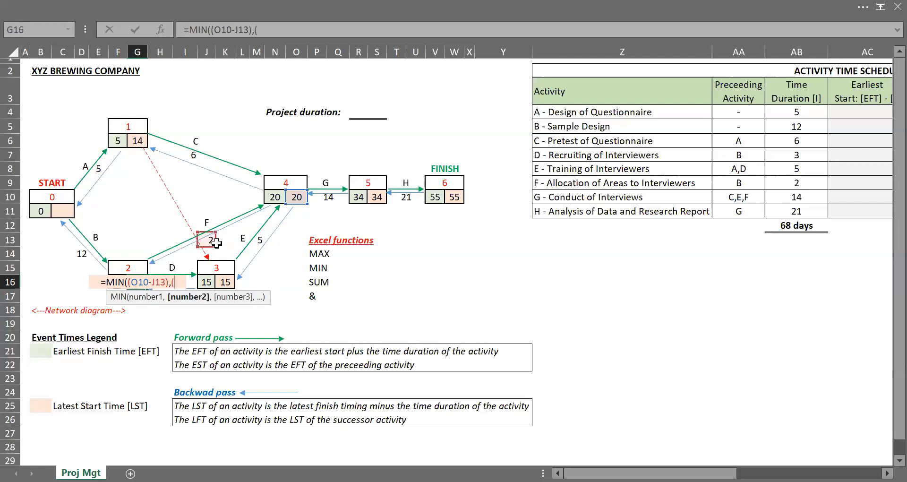
click(226, 282)
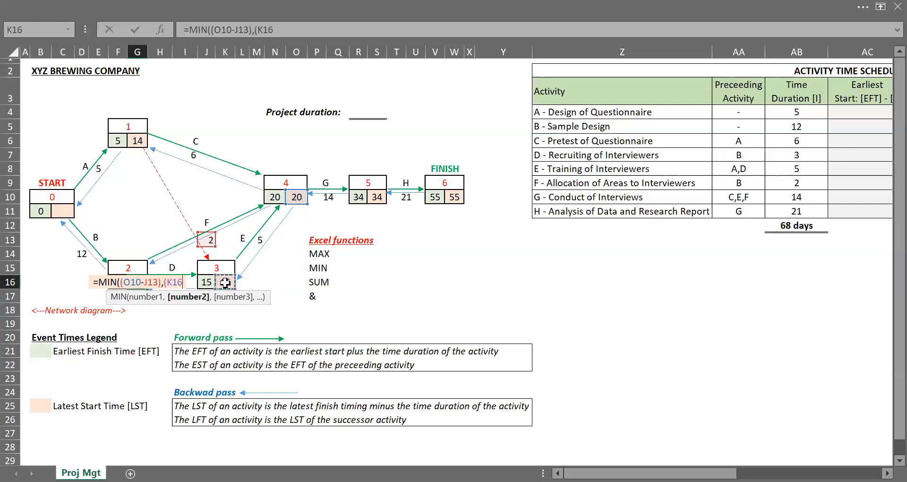
text(-)
click(206, 312)
key(Up)
key(Up)
key(Left)
key(Left)
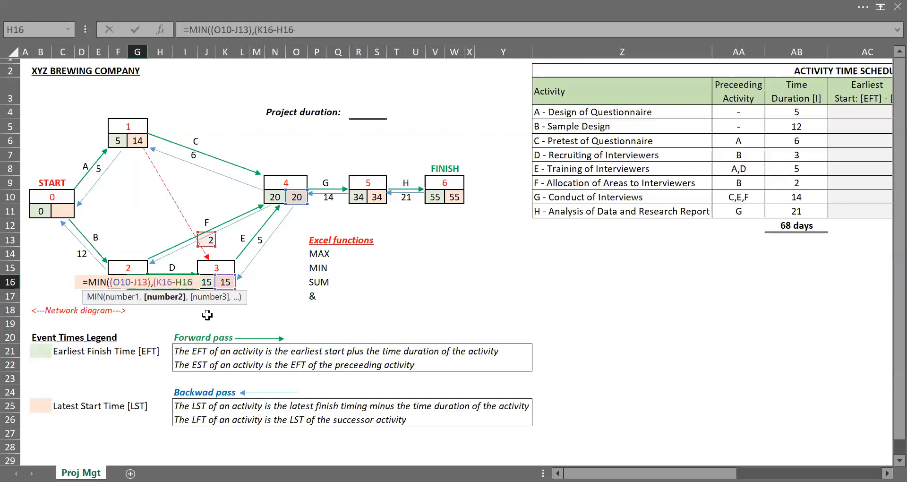
text())
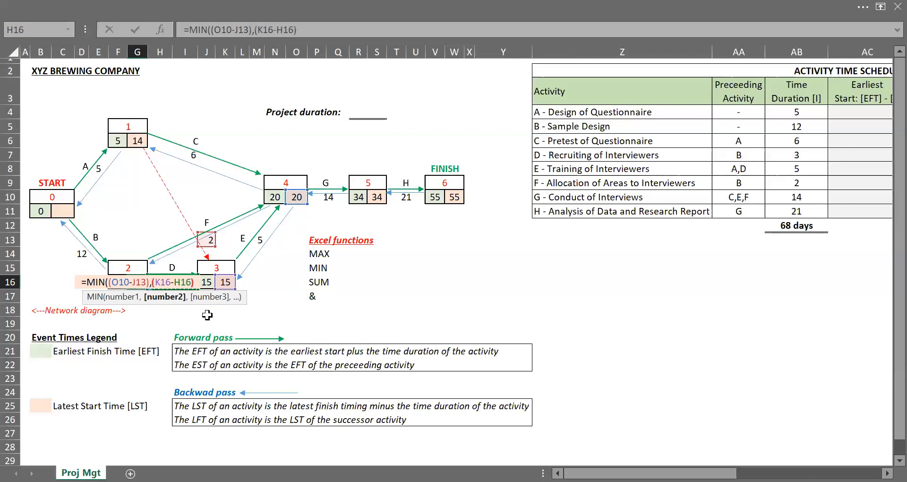
text())
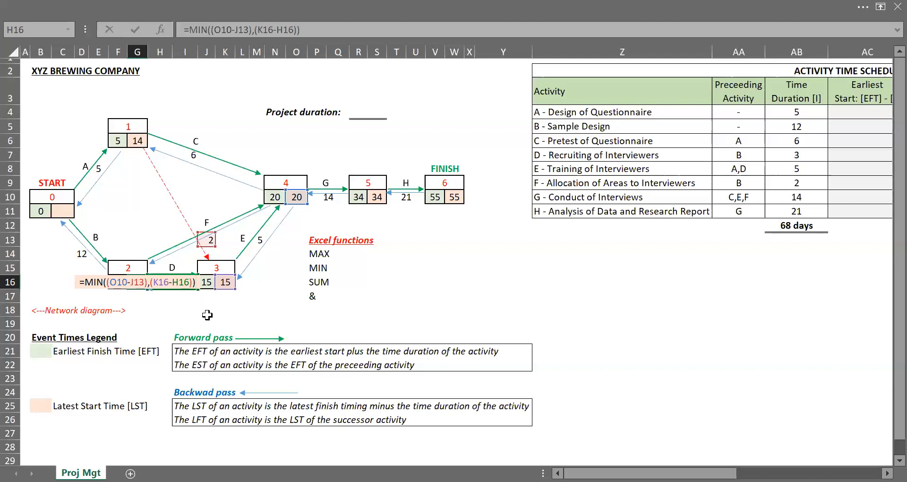
key(Return)
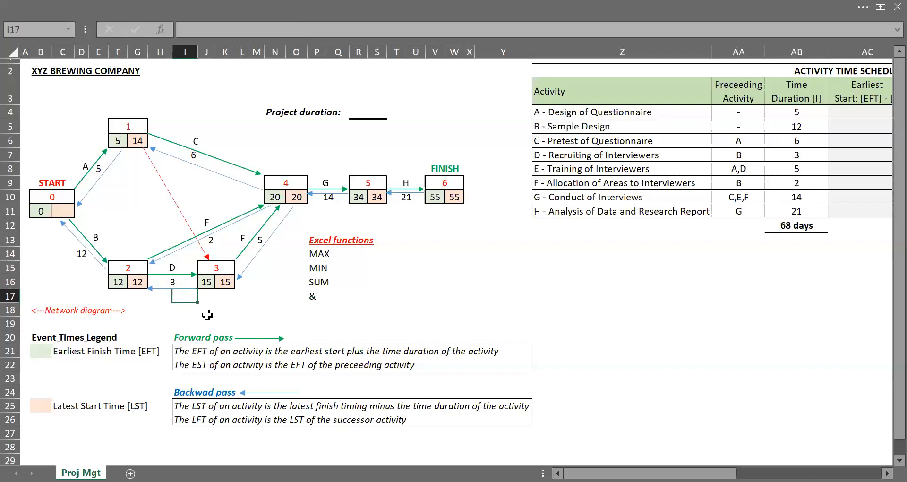
key(Up)
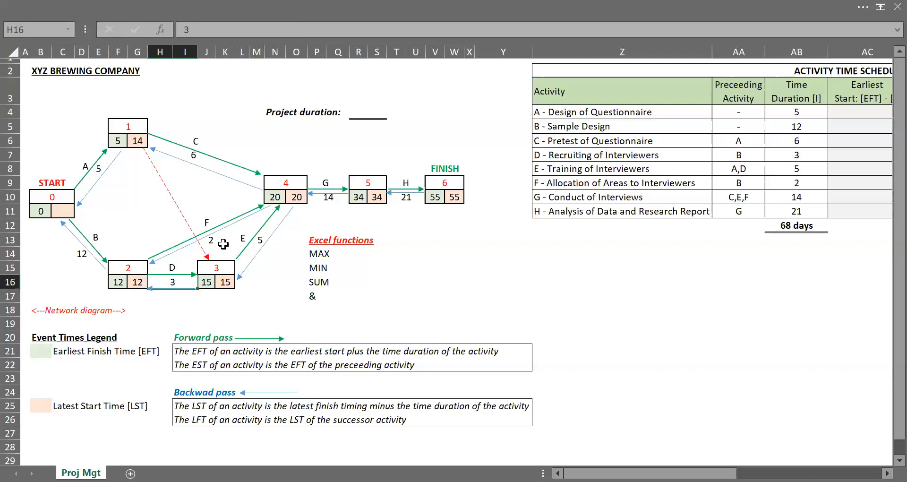
click(138, 281)
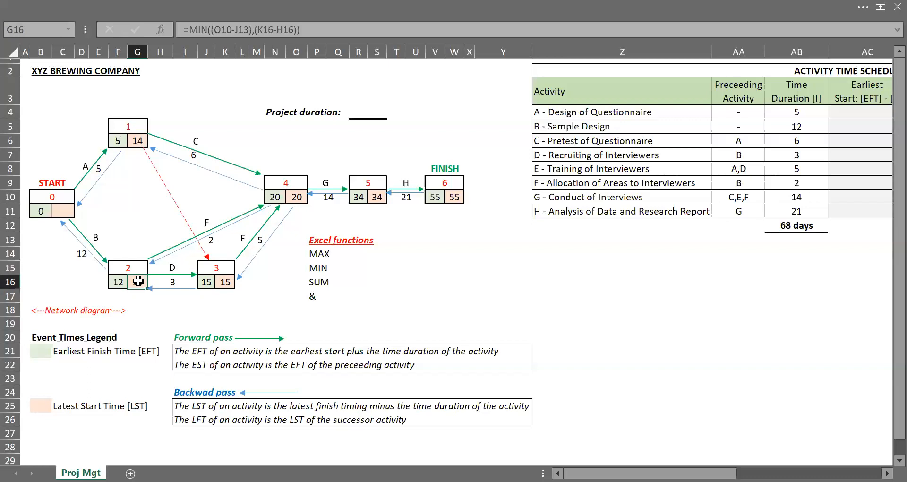
Step: Enter a MIN formula in the START node's latest start cell comparing node 1 minus activity A and node 2 minus activity B
click(58, 210)
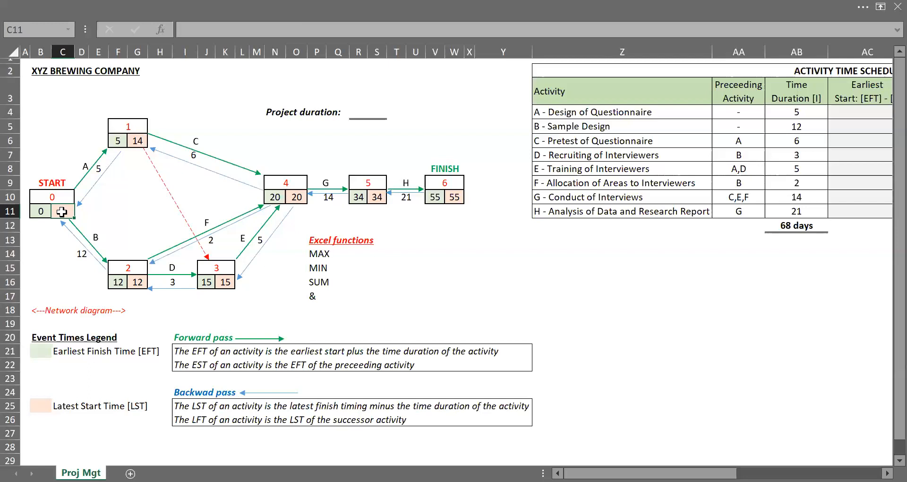
text(=MIN()
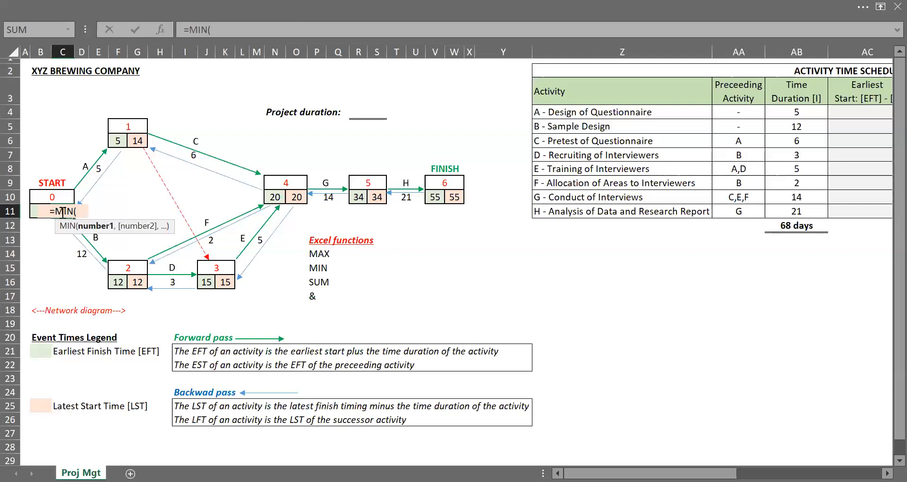
text(()
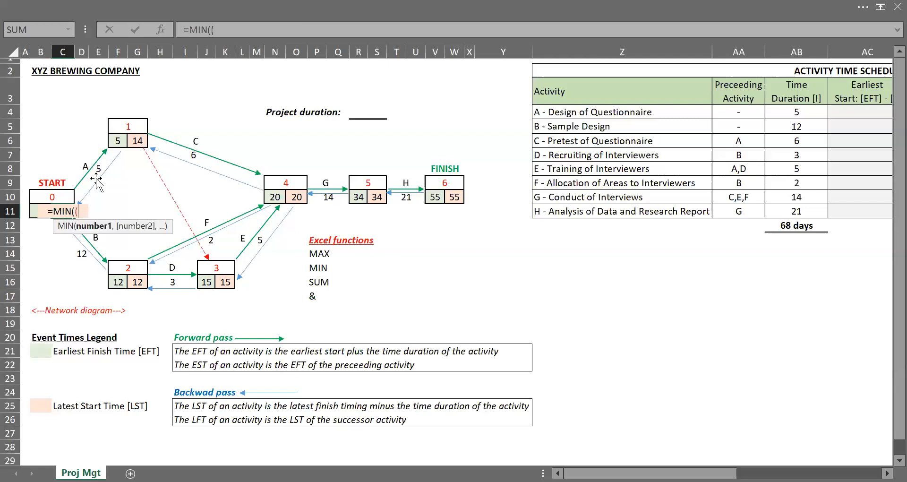
click(135, 141)
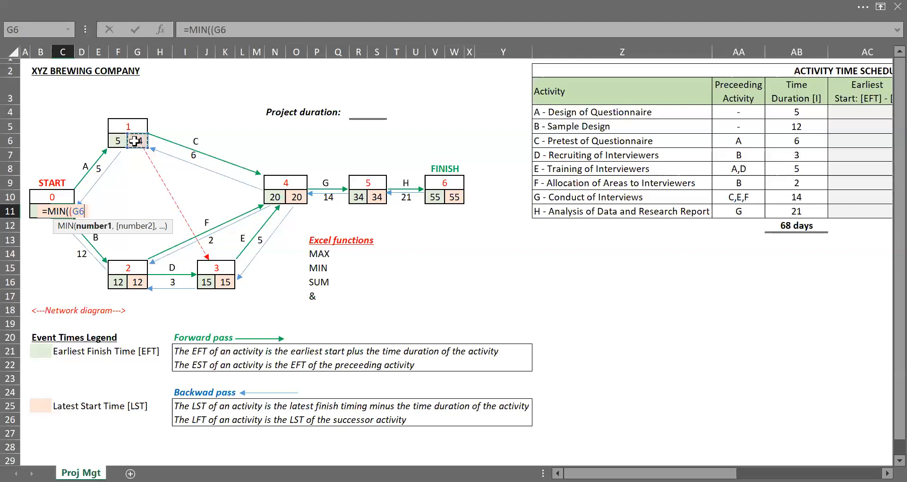
text(-)
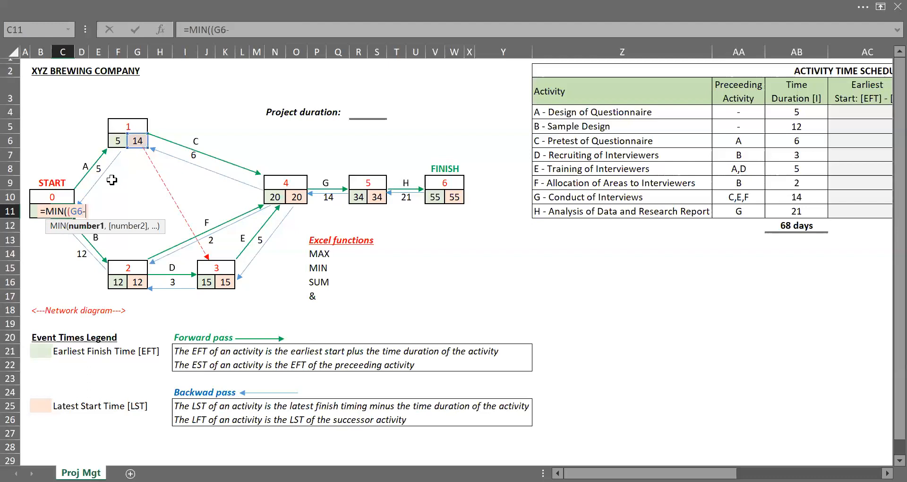
click(113, 179)
key(Up)
key(Left)
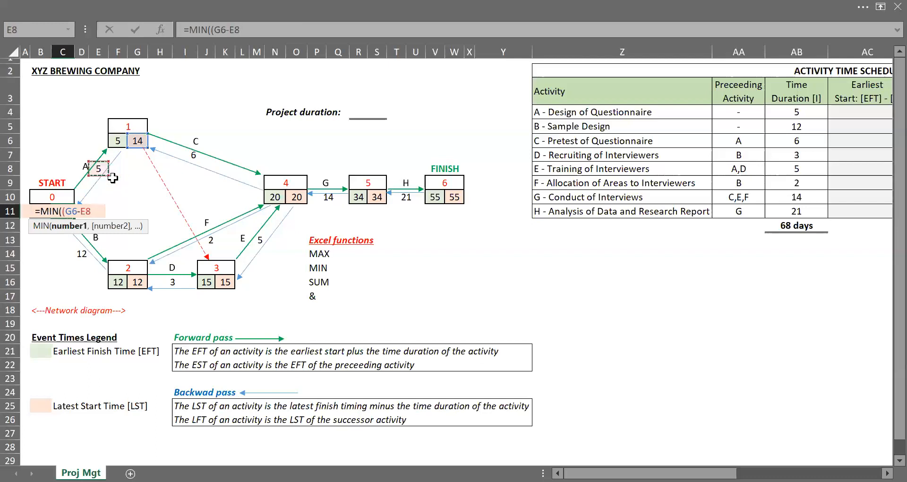
text(),)
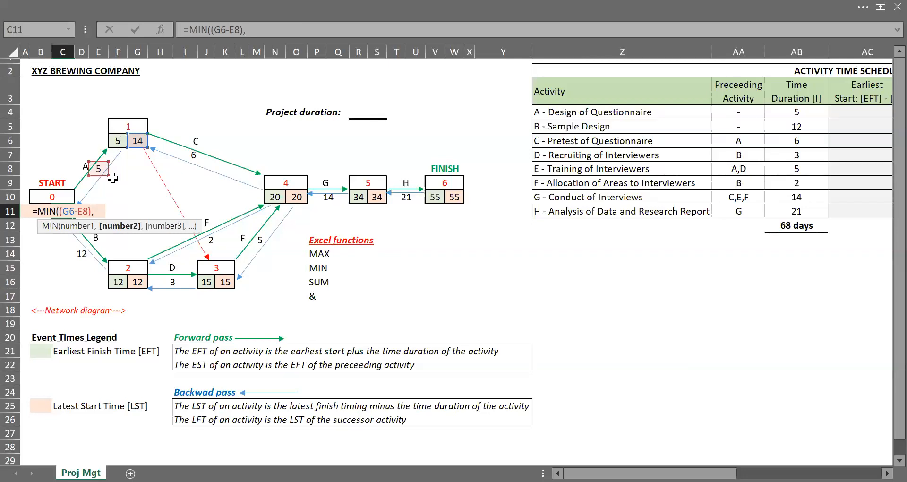
text(()
click(133, 283)
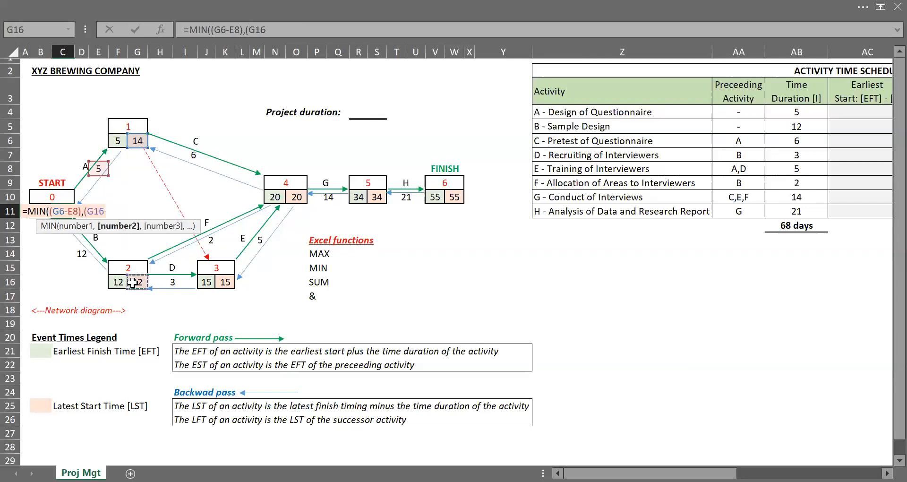
text(-)
click(118, 226)
key(Left)
key(Left)
key(Down)
key(Down)
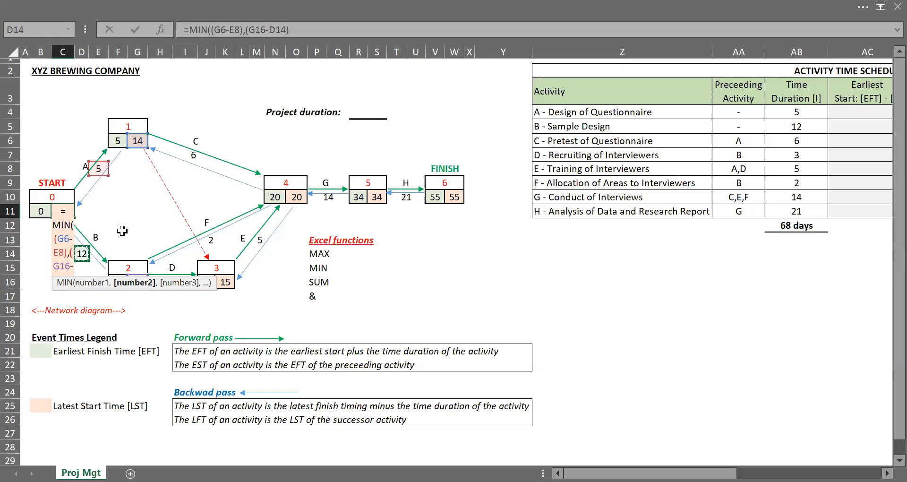
text())
key(Return)
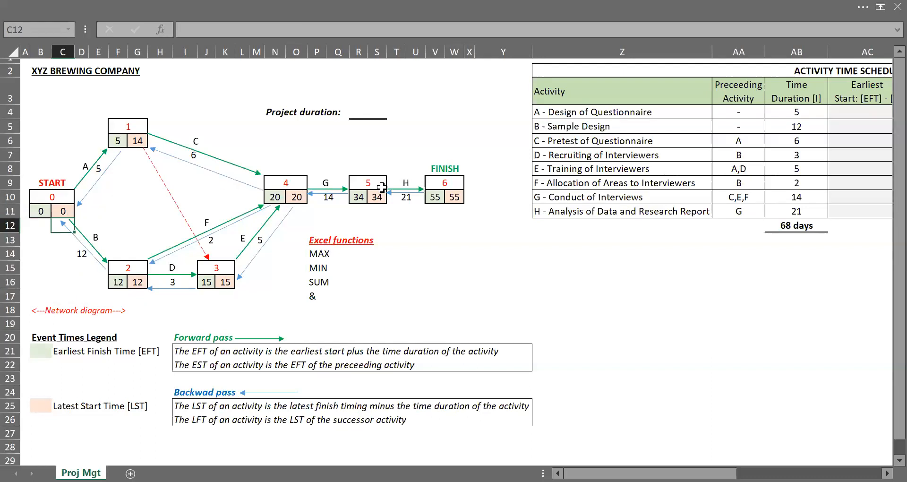
Step: Set the project duration cell equal to the FINISH node's earliest finish time
click(437, 201)
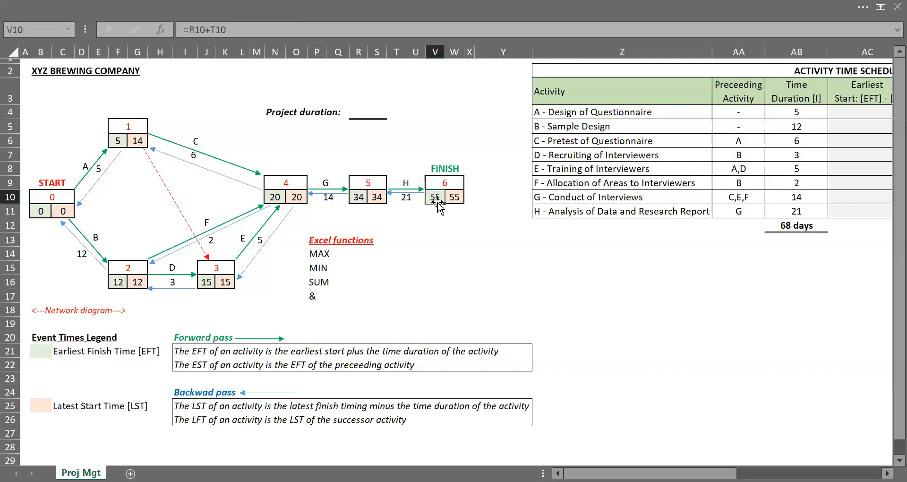
click(370, 108)
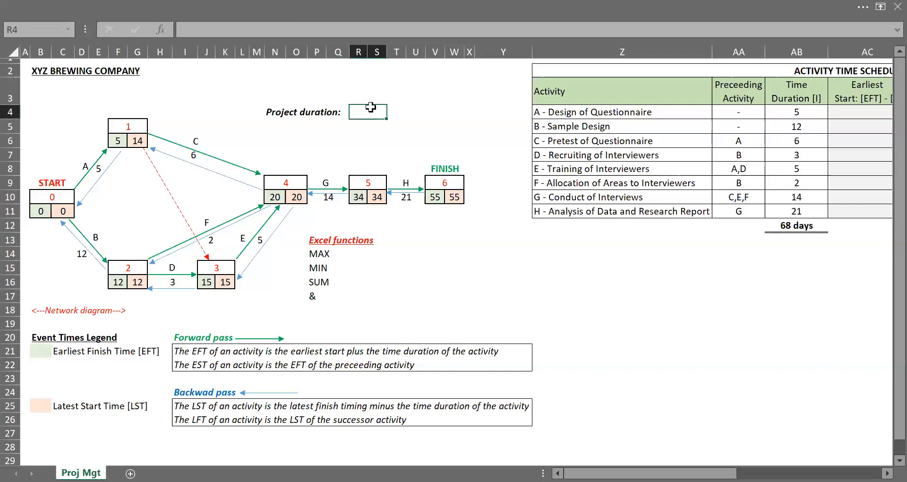
text(=)
click(437, 198)
key(Return)
key(Up)
Step: Append the text " days" to the project duration formula using the & operator
click(230, 32)
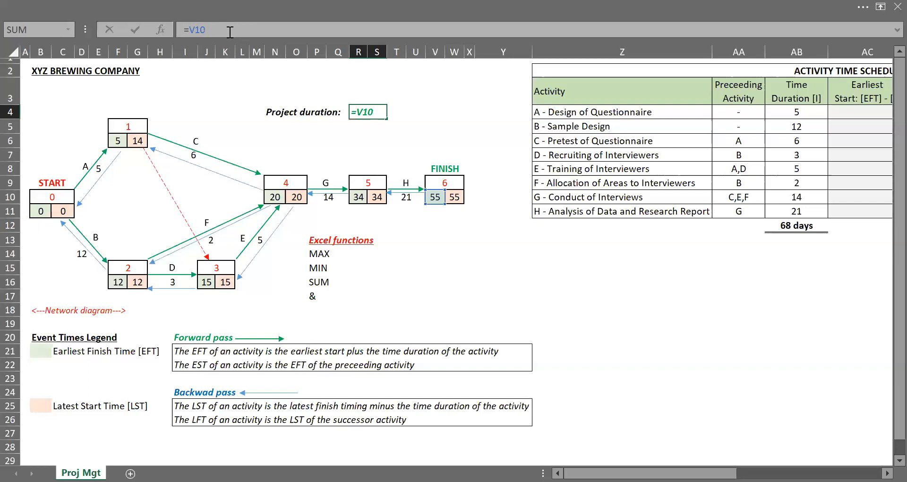
text(&)
text(" days")
key(Return)
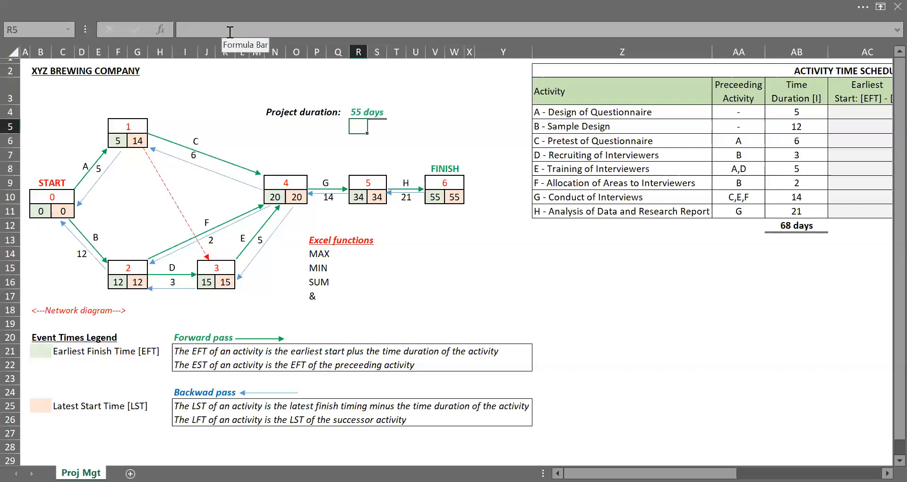